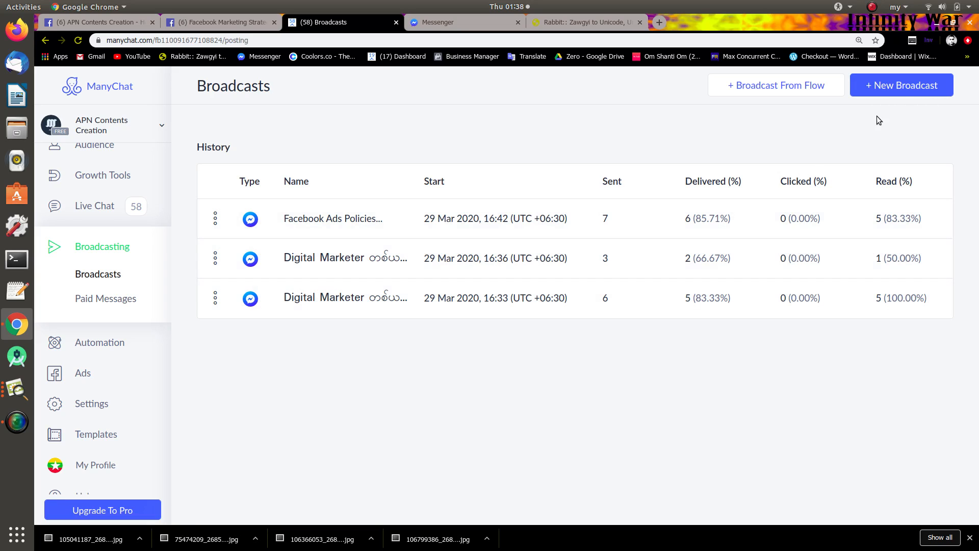
Start a new Messenger broadcast and paste the copied course description into its text block.
{"action": "left_click", "coordinate": [906, 93]}
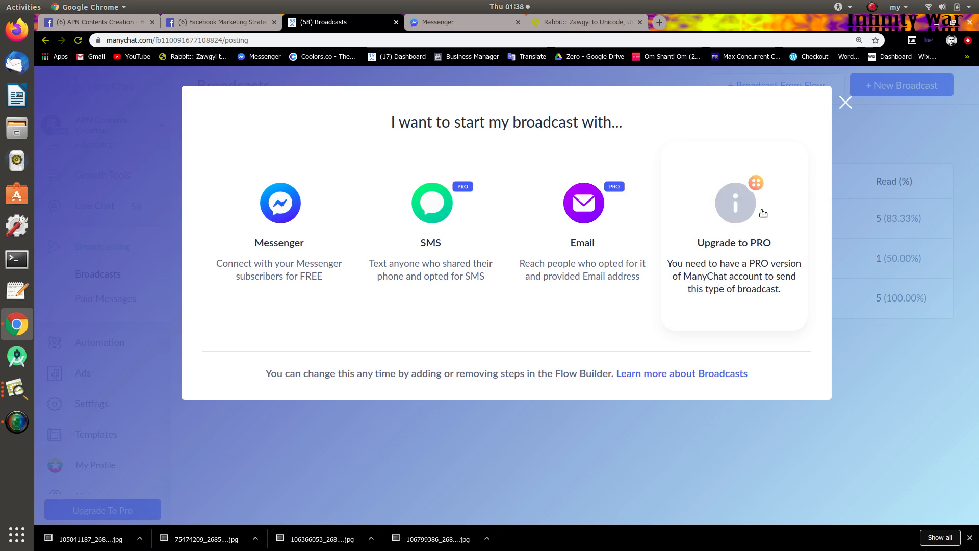
{"action": "left_click", "coordinate": [269, 211]}
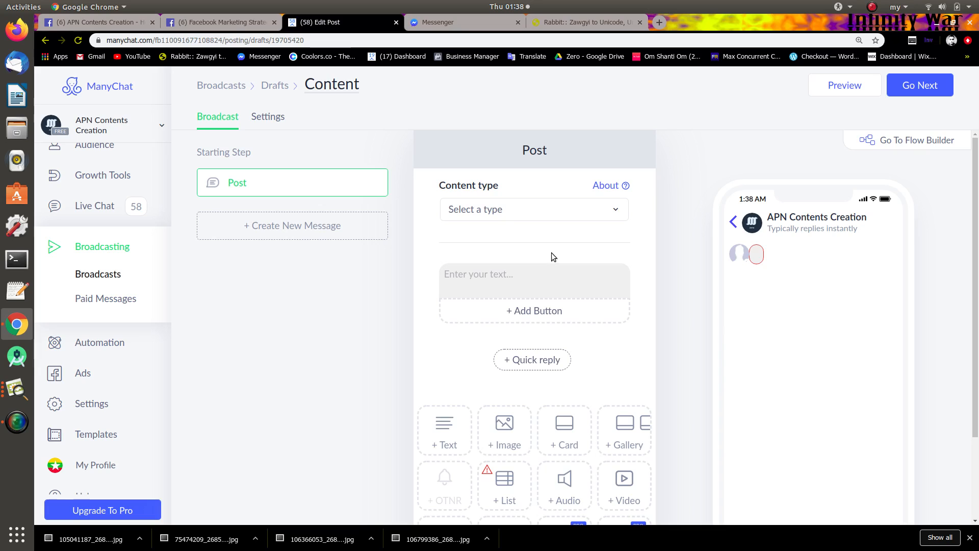
{"action": "left_click", "coordinate": [546, 266]}
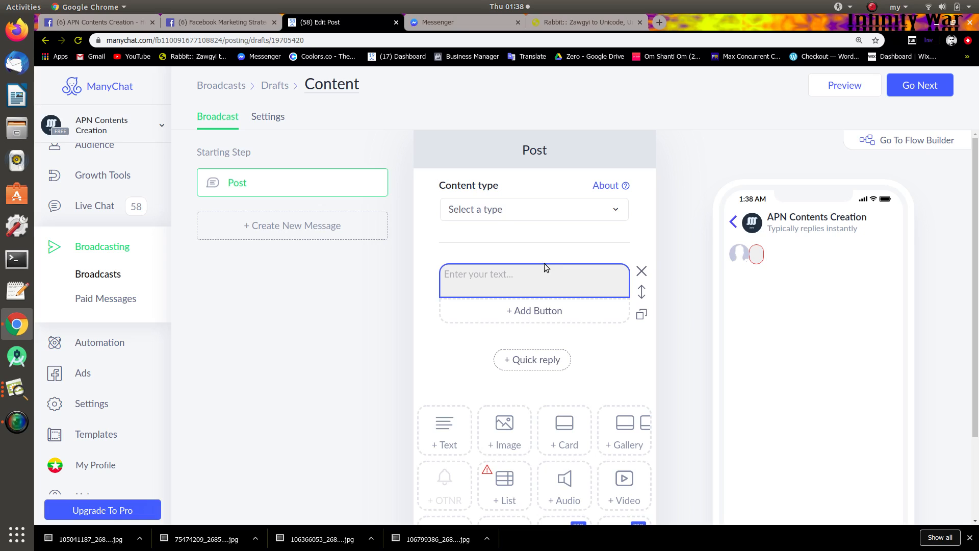
{"action": "left_click", "coordinate": [486, 278]}
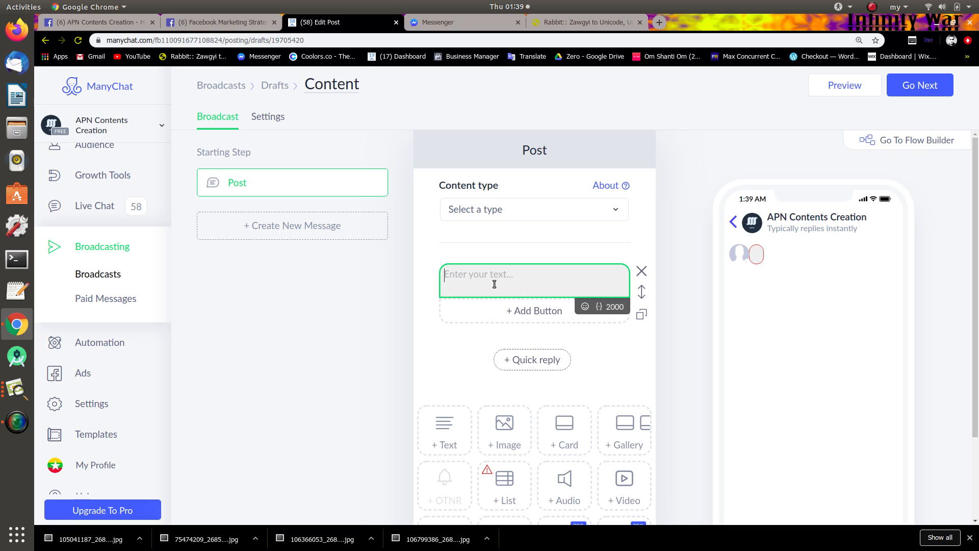
{"action": "key", "text": "ctrl+v"}
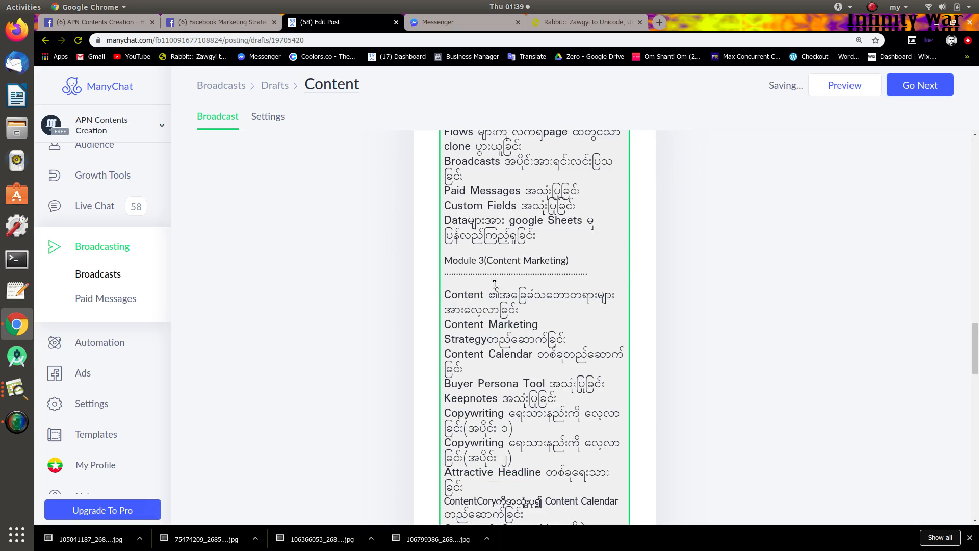
Review the pasted course description from the Module 1 list down to the closing hashtags and the character counter.
{"action": "scroll", "coordinate": [574, 279], "scroll_direction": "up", "scroll_amount": 5}
{"action": "scroll", "coordinate": [573, 279], "scroll_direction": "up", "scroll_amount": 3}
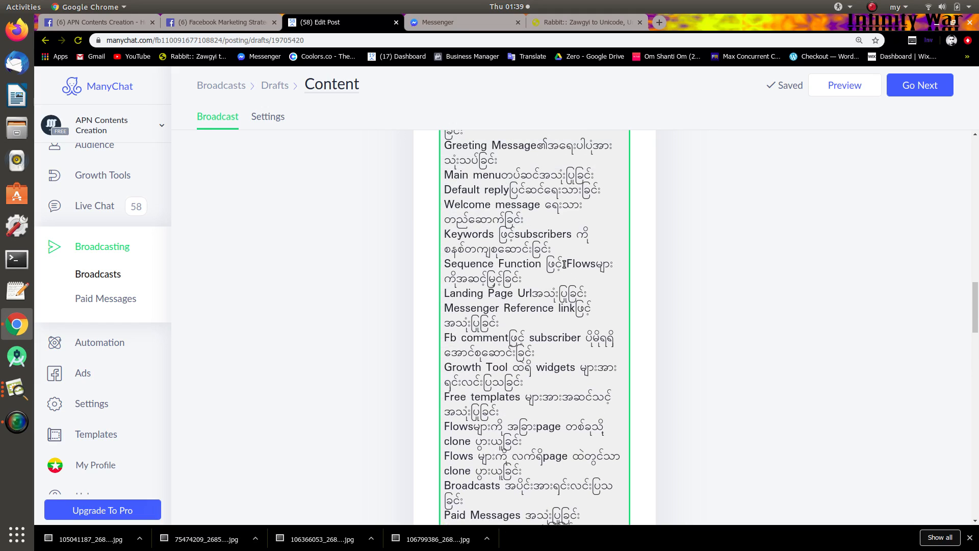
{"action": "scroll", "coordinate": [564, 261], "scroll_direction": "up", "scroll_amount": 20}
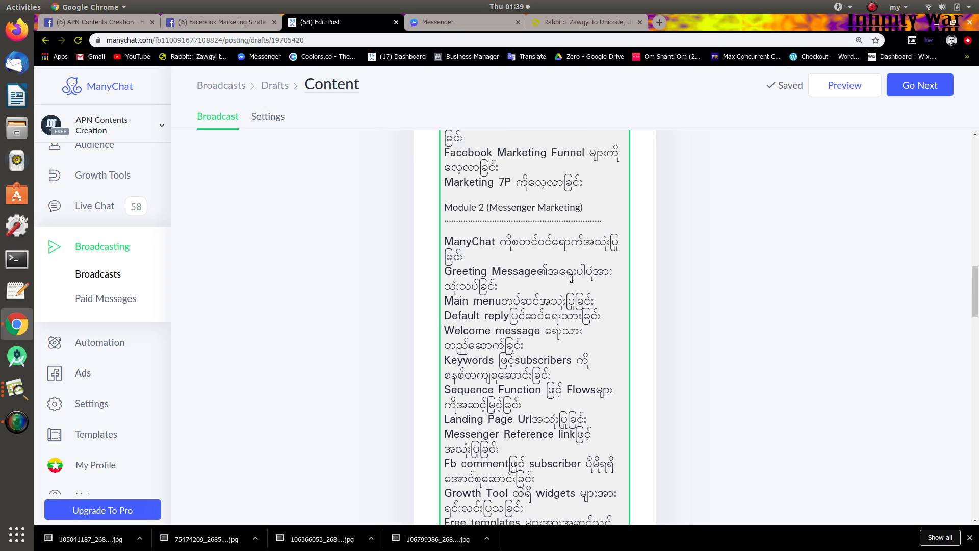
{"action": "scroll", "coordinate": [575, 277], "scroll_direction": "up", "scroll_amount": 15}
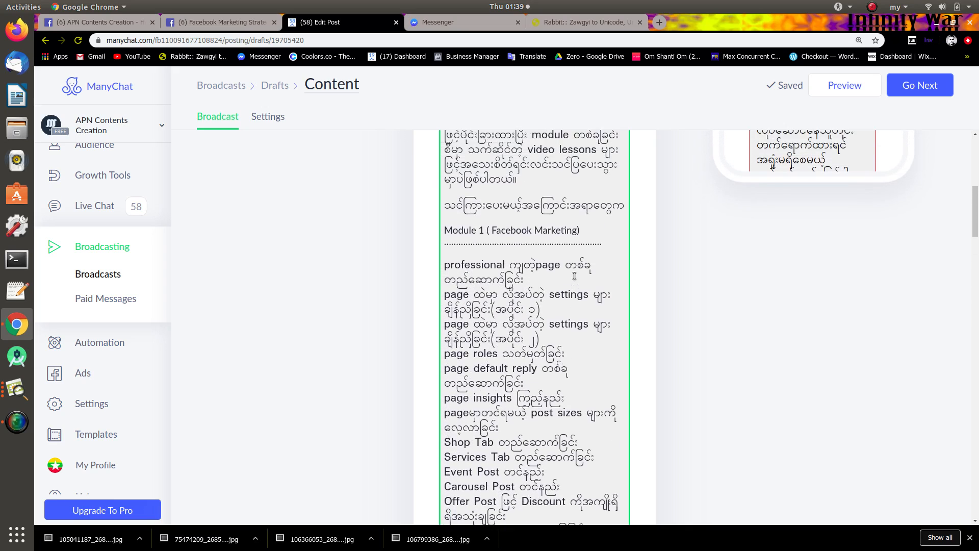
{"action": "scroll", "coordinate": [575, 275], "scroll_direction": "down", "scroll_amount": 20}
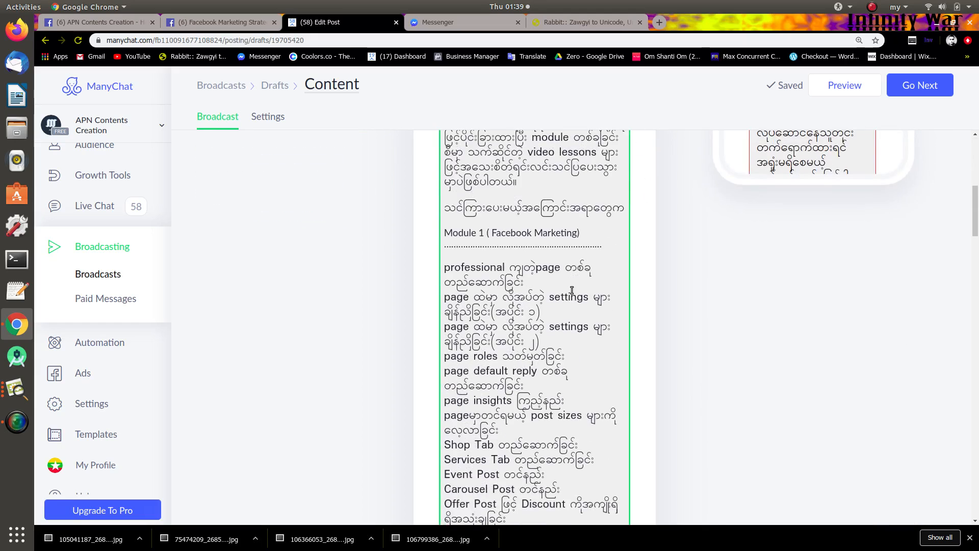
{"action": "scroll", "coordinate": [570, 284], "scroll_direction": "down", "scroll_amount": 8}
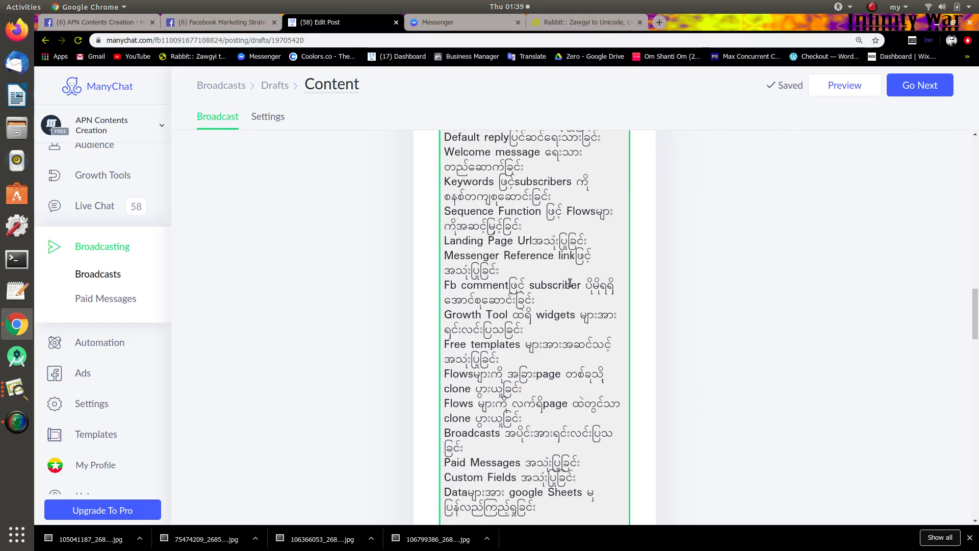
{"action": "scroll", "coordinate": [570, 284], "scroll_direction": "down", "scroll_amount": 6}
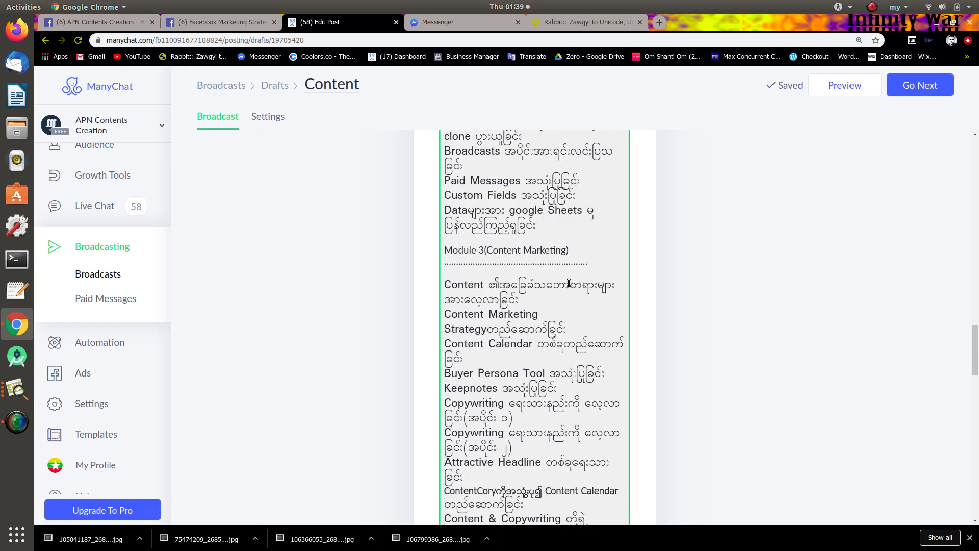
{"action": "scroll", "coordinate": [568, 281], "scroll_direction": "down", "scroll_amount": 3}
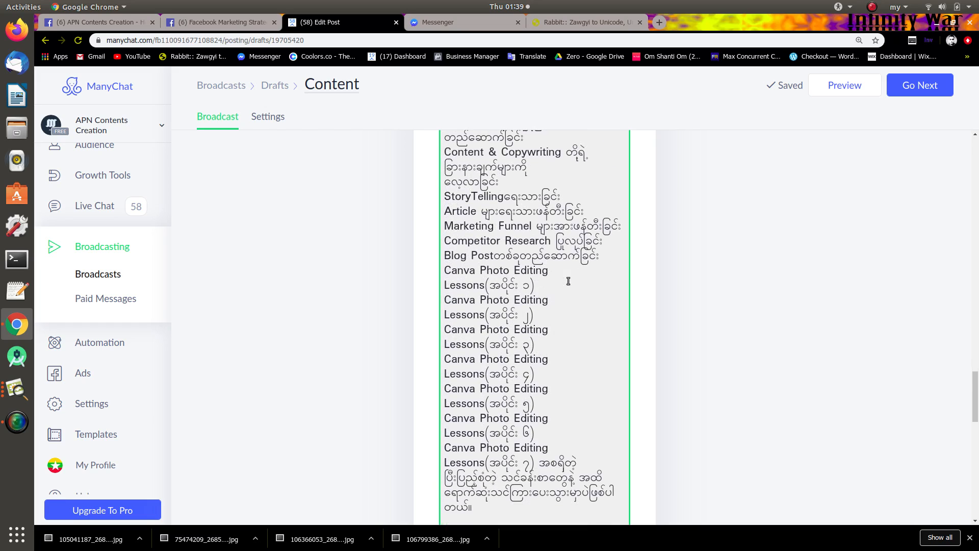
{"action": "scroll", "coordinate": [568, 284], "scroll_direction": "down", "scroll_amount": 15}
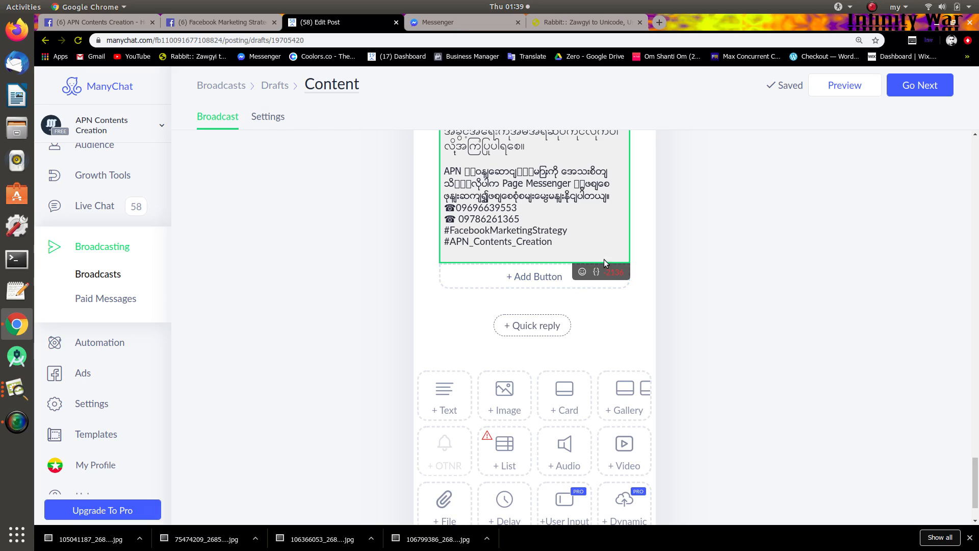
Cut the closing part of the text block, from the Facebook Private Group paragraph through the #APN_Contents_Creation hashtag.
{"action": "left_click_drag", "start_coordinate": [569, 249], "coordinate": [421, 282]}
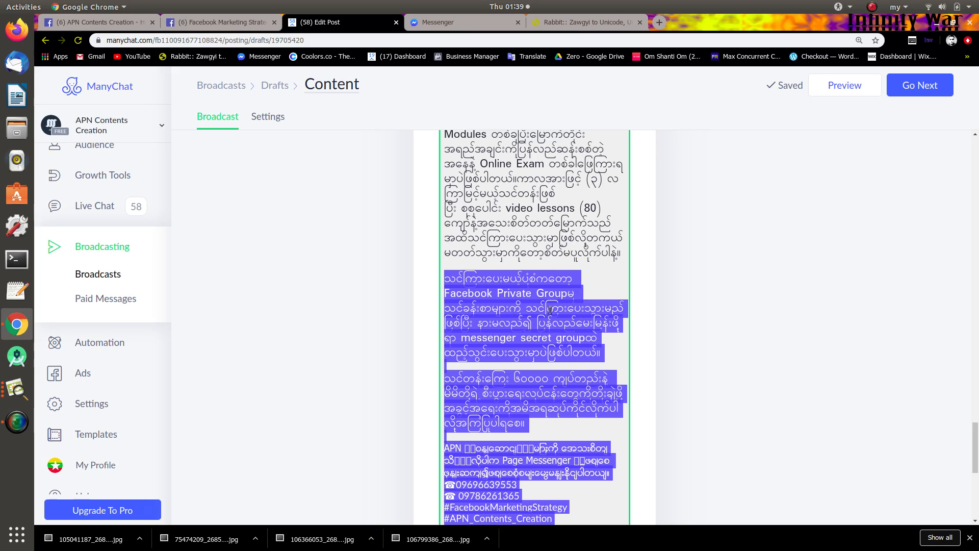
{"action": "right_click", "coordinate": [499, 305]}
{"action": "left_click", "coordinate": [520, 315]}
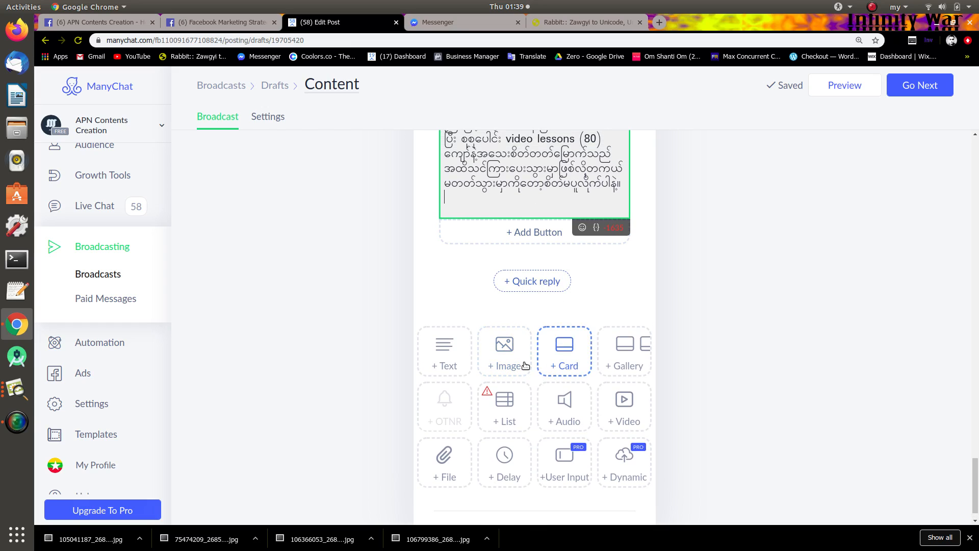
Add a second text block below the first and paste the cut closing paragraphs into it.
{"action": "left_click", "coordinate": [457, 359]}
{"action": "left_click", "coordinate": [490, 281]}
{"action": "right_click", "coordinate": [492, 285]}
{"action": "left_click", "coordinate": [516, 356]}
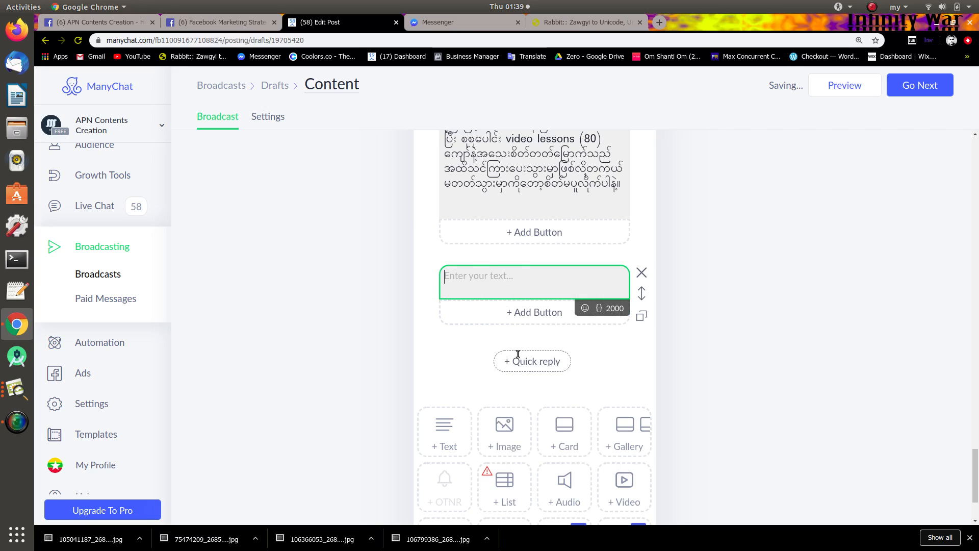
{"action": "left_click", "coordinate": [641, 241]}
Cut the first text block's content from the "Module 3(Content Marketing)" heading through the closing online exam paragraph.
{"action": "scroll", "coordinate": [566, 387], "scroll_direction": "down", "scroll_amount": 5}
{"action": "scroll", "coordinate": [566, 389], "scroll_direction": "up", "scroll_amount": 8}
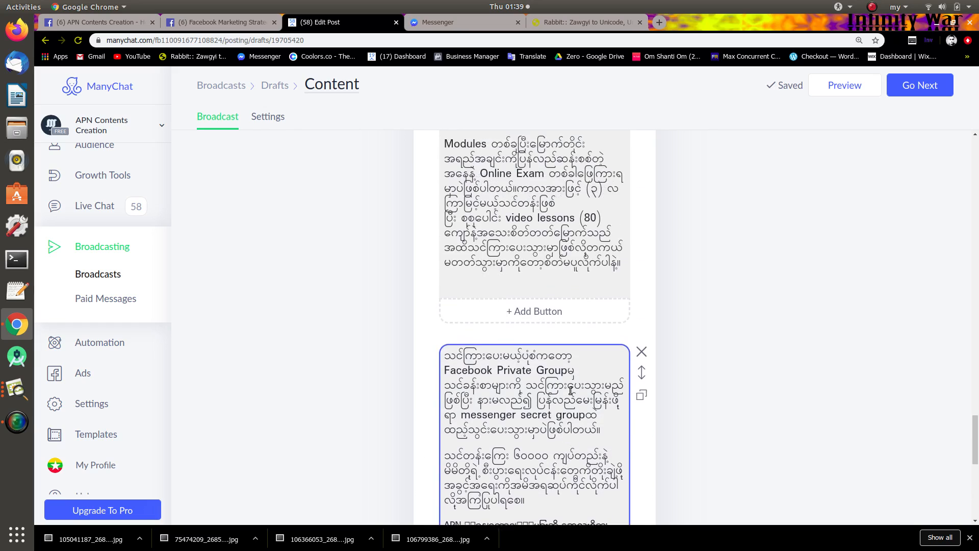
{"action": "left_click_drag", "start_coordinate": [622, 384], "coordinate": [467, 223]}
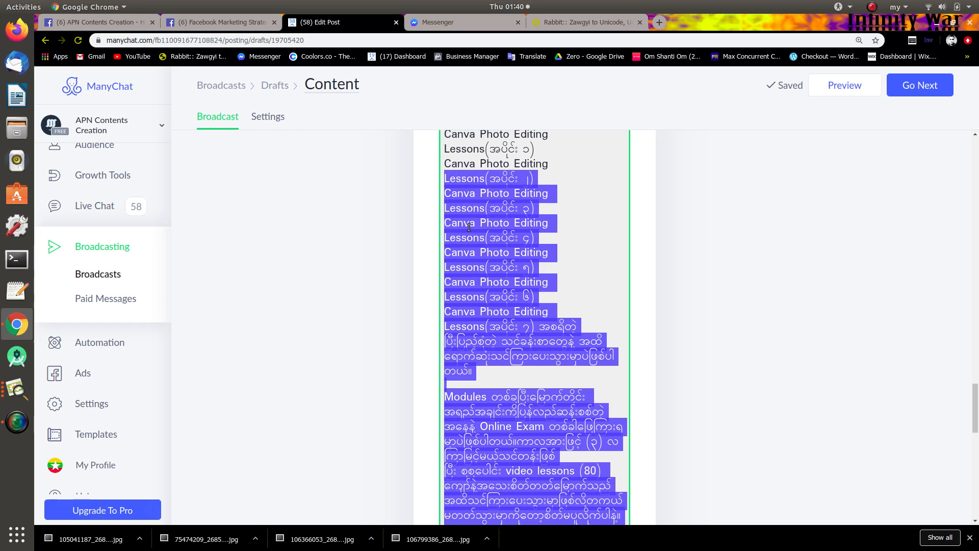
{"action": "scroll", "coordinate": [467, 223], "scroll_direction": "up", "scroll_amount": 8}
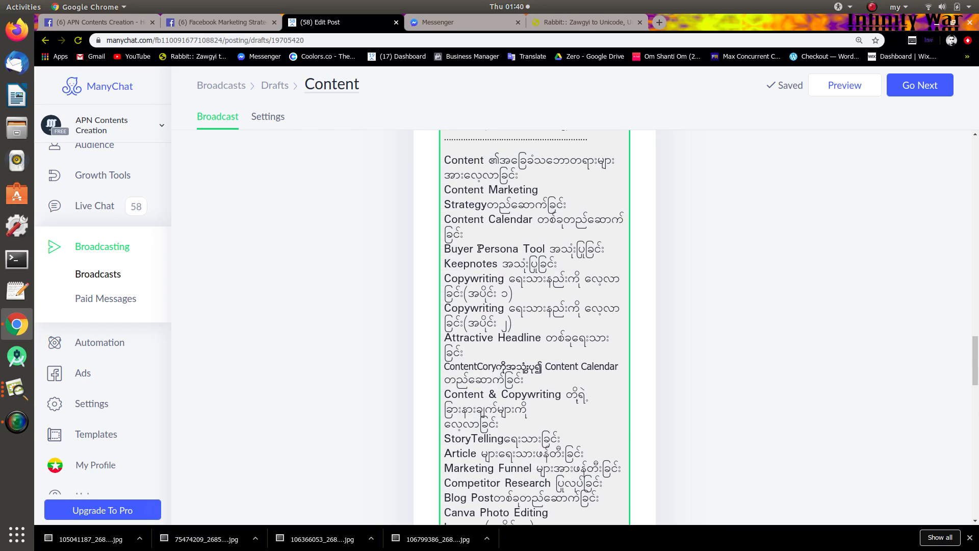
{"action": "scroll", "coordinate": [486, 270], "scroll_direction": "down", "scroll_amount": 8}
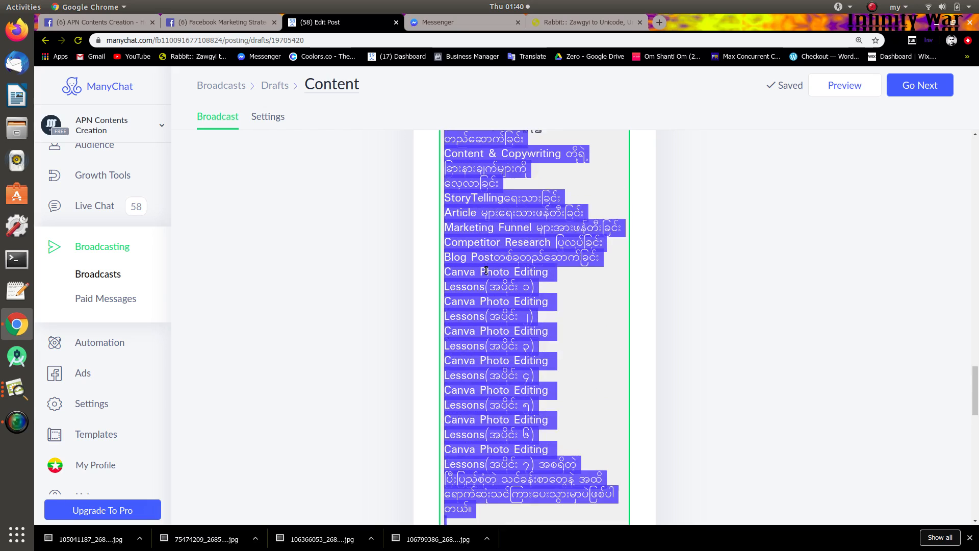
{"action": "scroll", "coordinate": [519, 368], "scroll_direction": "up", "scroll_amount": 8}
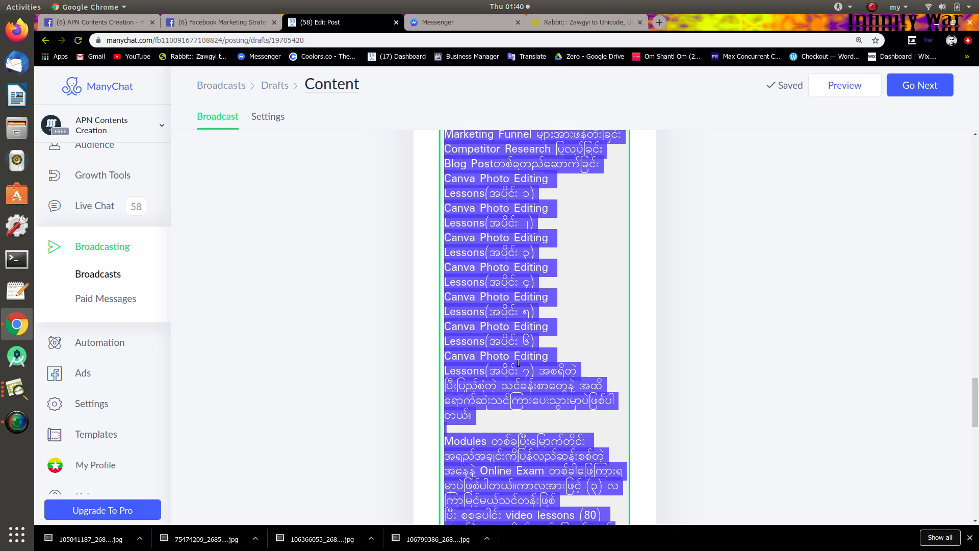
{"action": "scroll", "coordinate": [518, 368], "scroll_direction": "up", "scroll_amount": 3}
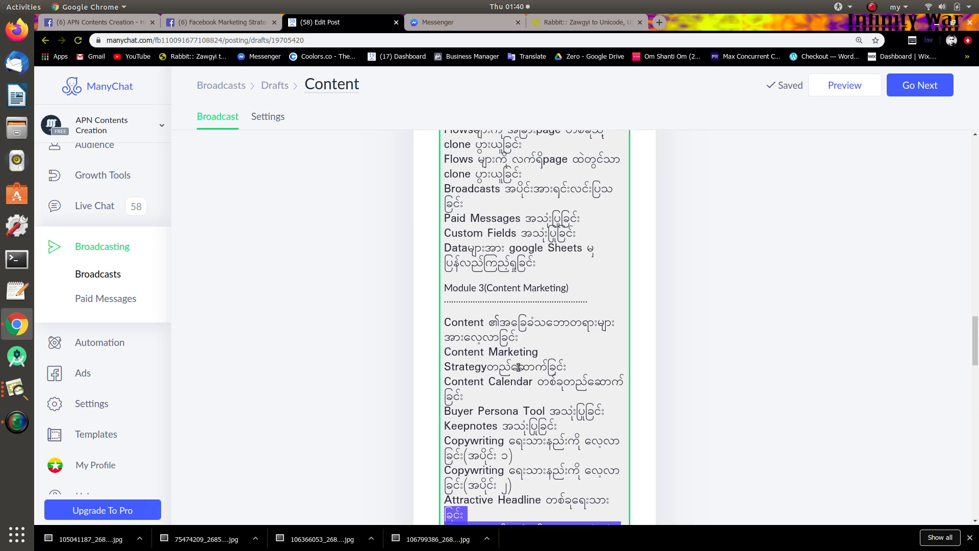
{"action": "scroll", "coordinate": [448, 291], "scroll_direction": "down", "scroll_amount": 8}
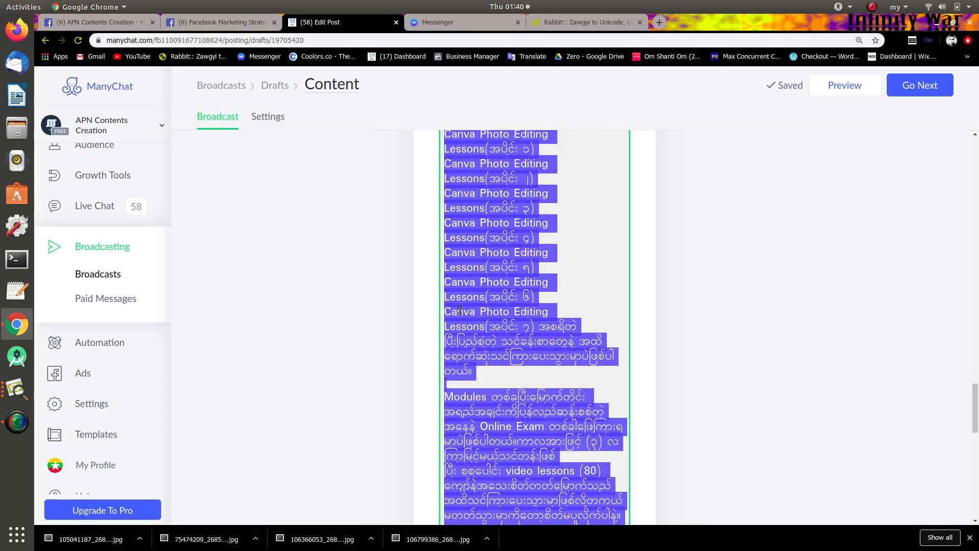
{"action": "scroll", "coordinate": [461, 321], "scroll_direction": "up", "scroll_amount": 15}
{"action": "scroll", "coordinate": [467, 339], "scroll_direction": "up", "scroll_amount": 8}
{"action": "scroll", "coordinate": [465, 338], "scroll_direction": "down", "scroll_amount": 13}
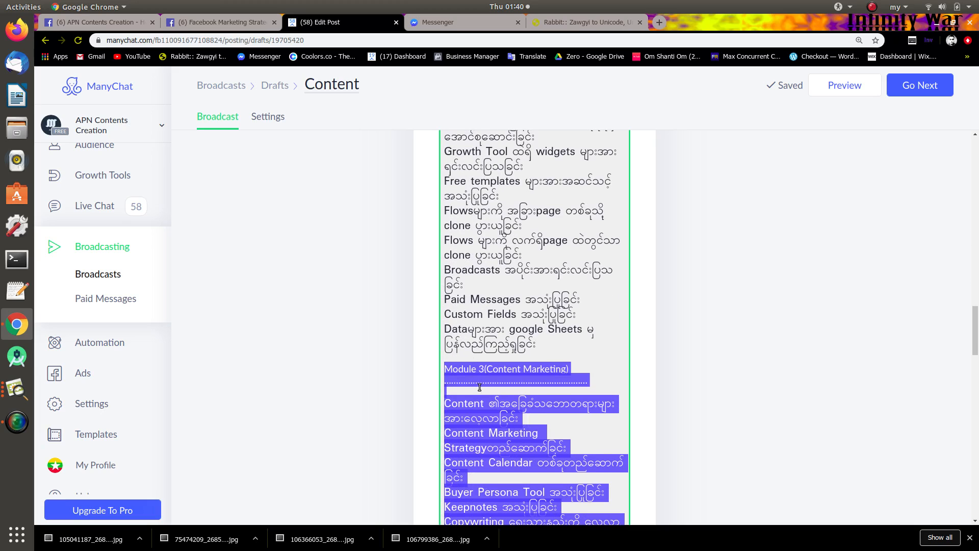
{"action": "right_click", "coordinate": [502, 362]}
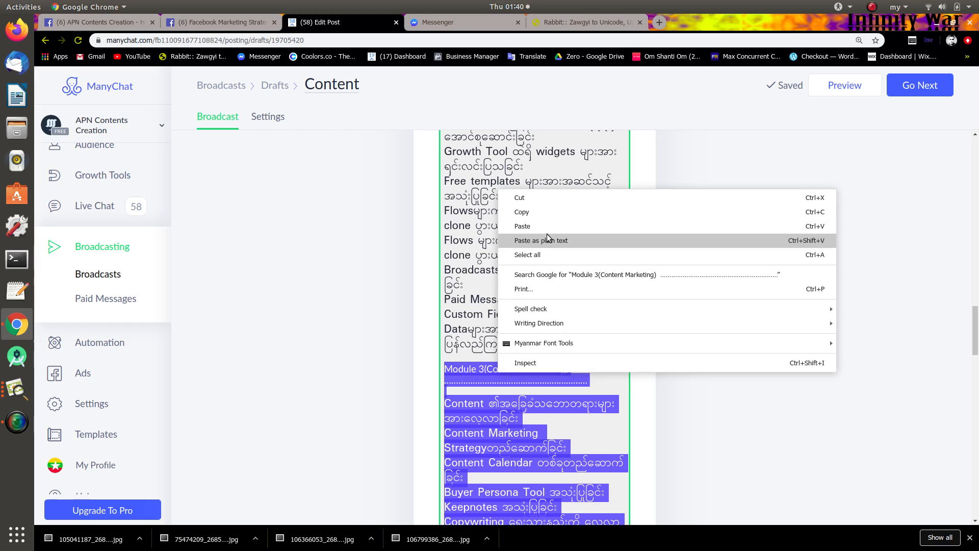
{"action": "left_click", "coordinate": [547, 206]}
{"action": "key", "text": "Delete"}
Insert a line break at the start of the second text block and paste the Module 3 section above the Facebook Private Group paragraph.
{"action": "scroll", "coordinate": [531, 366], "scroll_direction": "down", "scroll_amount": 4}
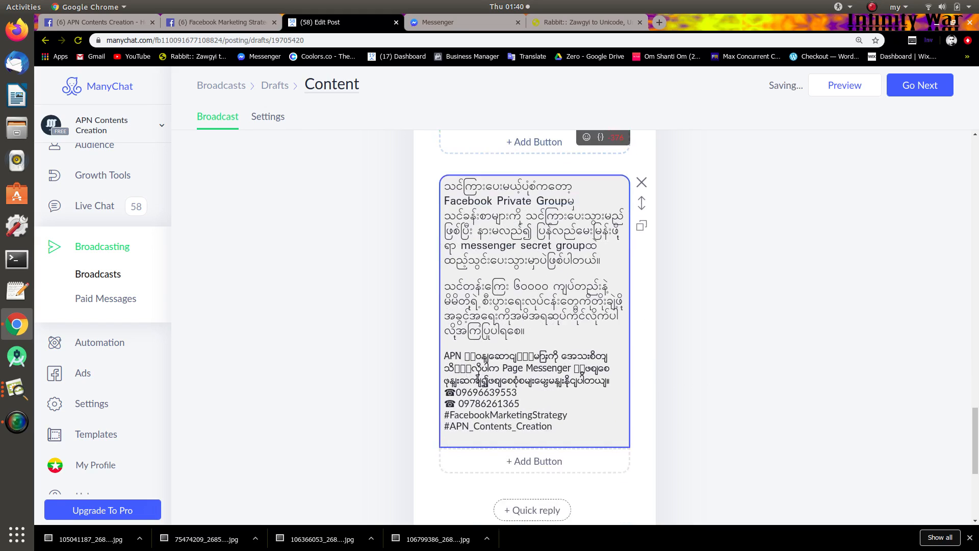
{"action": "left_click", "coordinate": [447, 234]}
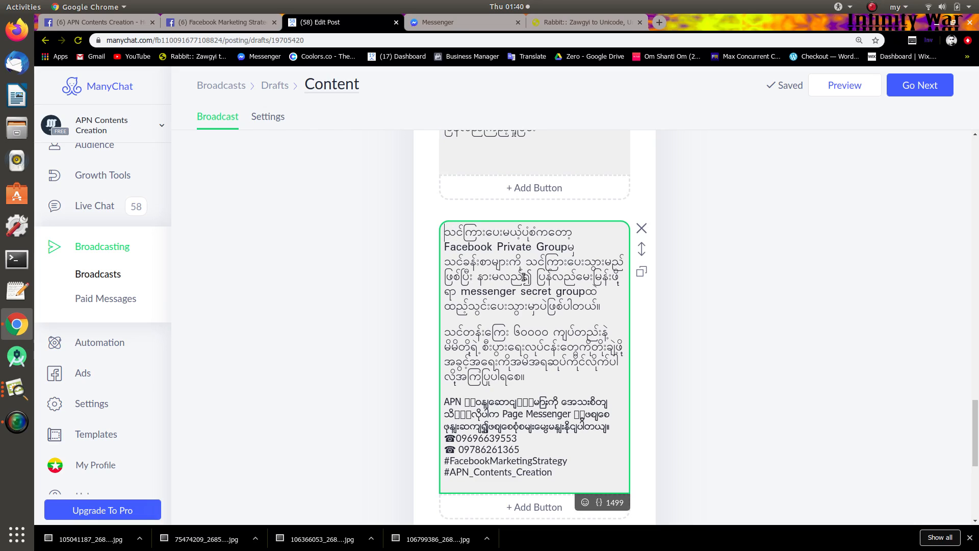
{"action": "key", "text": "Return"}
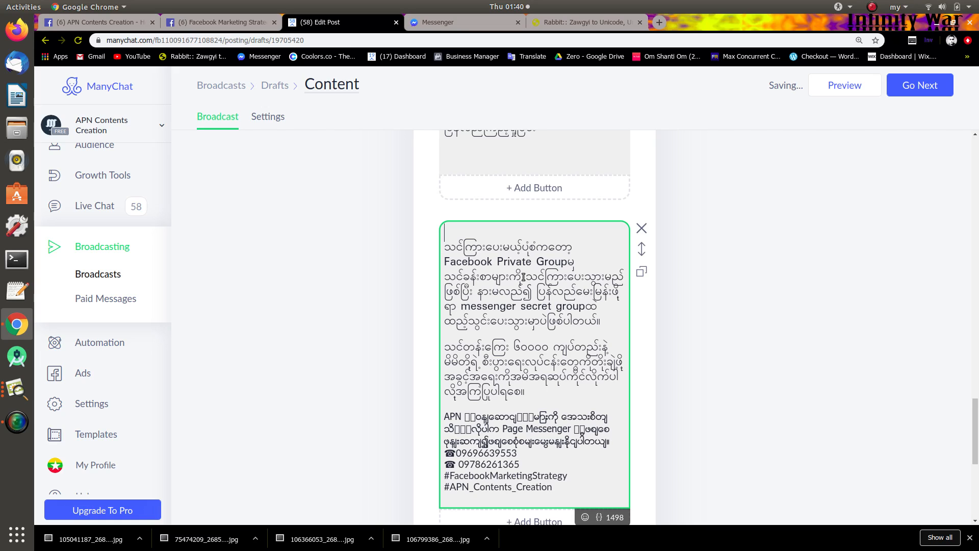
{"action": "key", "text": "ctrl+v"}
Check the first text block's character counter and review how the modules are divided between the two text blocks.
{"action": "scroll", "coordinate": [661, 262], "scroll_direction": "up", "scroll_amount": 10}
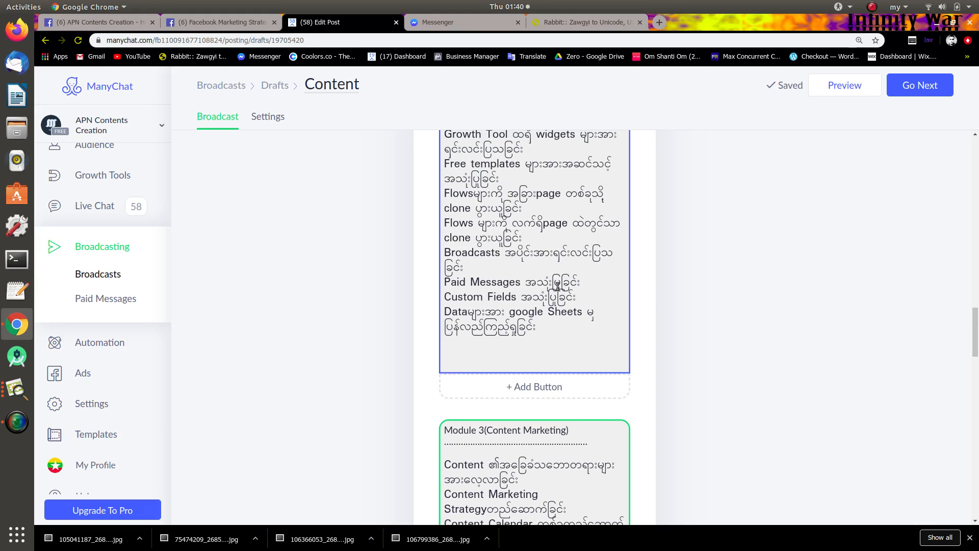
{"action": "scroll", "coordinate": [521, 294], "scroll_direction": "down", "scroll_amount": 2}
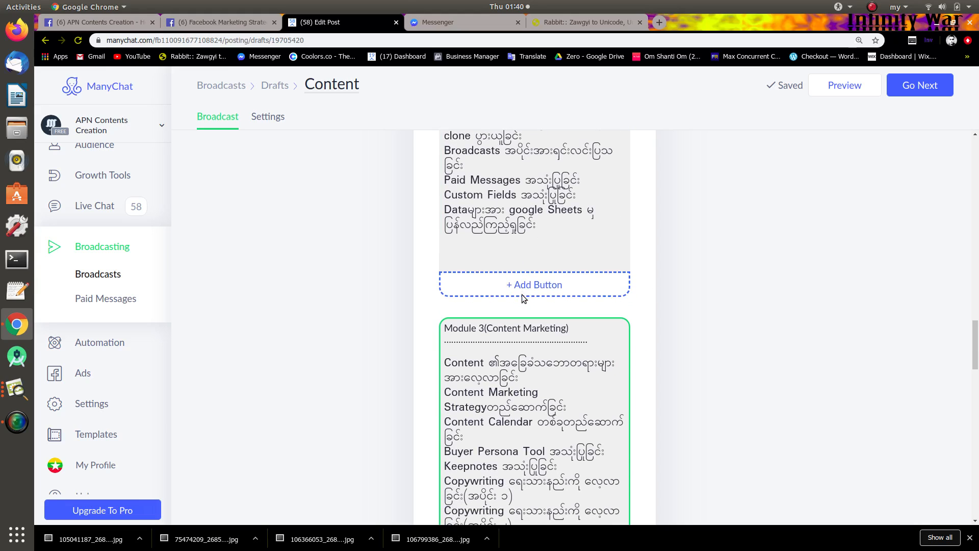
{"action": "scroll", "coordinate": [522, 292], "scroll_direction": "up", "scroll_amount": 3}
{"action": "left_click", "coordinate": [544, 364]}
{"action": "scroll", "coordinate": [542, 345], "scroll_direction": "up", "scroll_amount": 2}
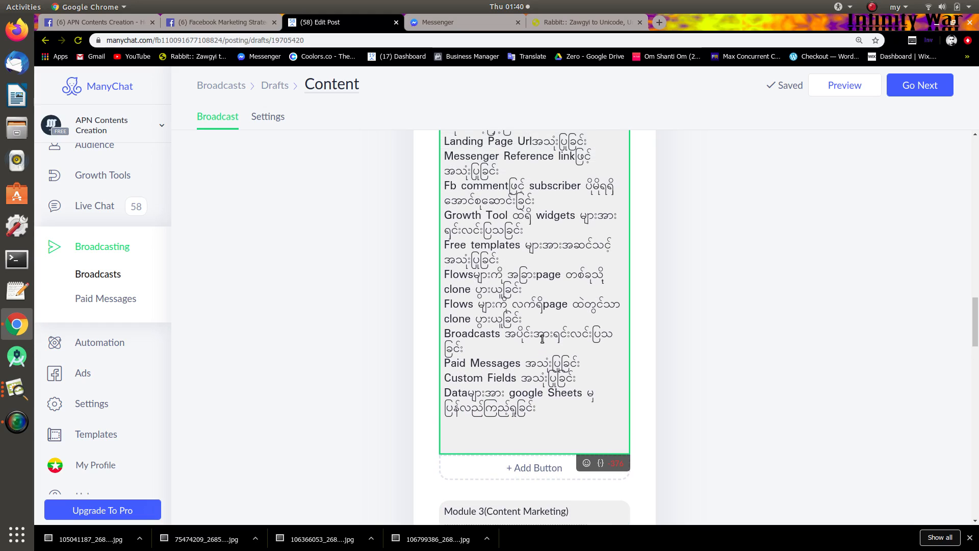
{"action": "scroll", "coordinate": [541, 337], "scroll_direction": "up", "scroll_amount": 14}
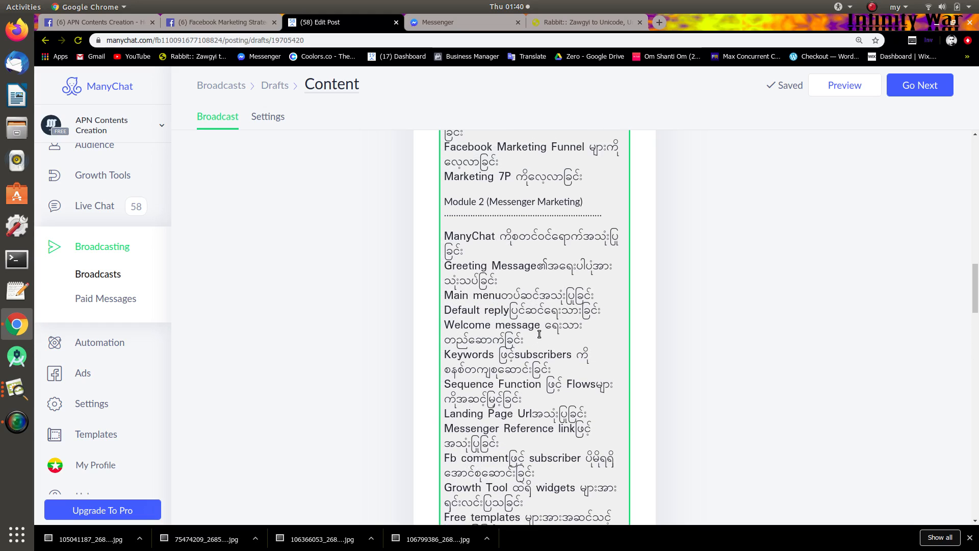
{"action": "scroll", "coordinate": [538, 329], "scroll_direction": "down", "scroll_amount": 10}
{"action": "scroll", "coordinate": [537, 329], "scroll_direction": "down", "scroll_amount": 5}
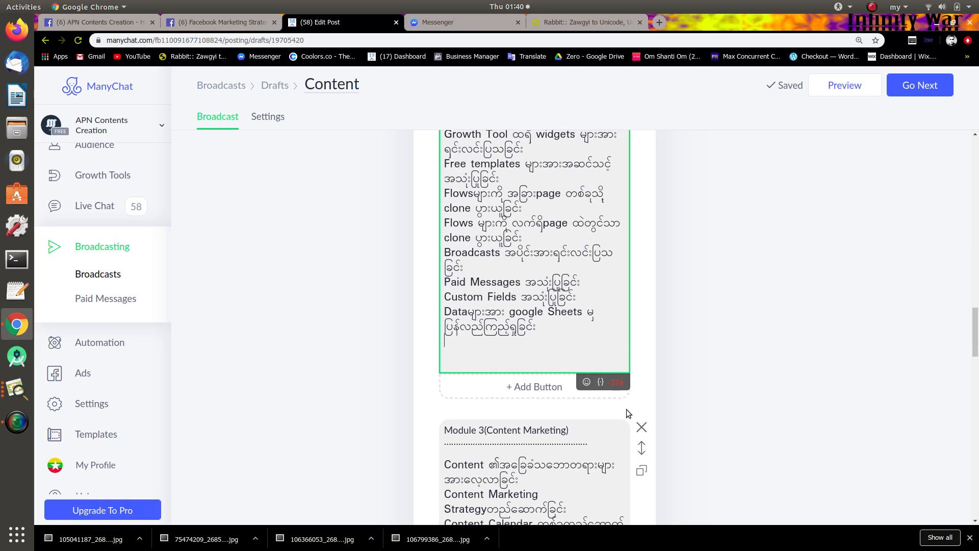
{"action": "scroll", "coordinate": [623, 393], "scroll_direction": "down", "scroll_amount": 20}
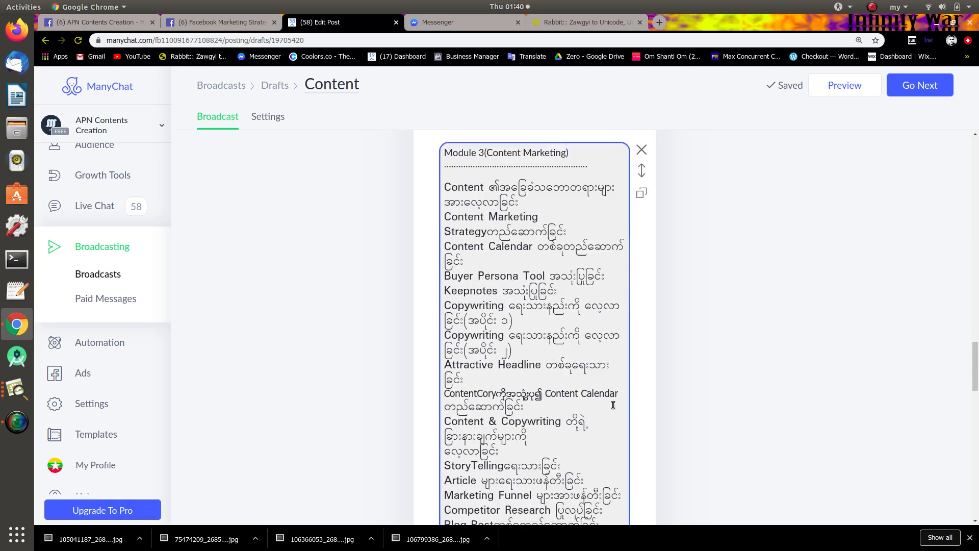
{"action": "scroll", "coordinate": [610, 396], "scroll_direction": "up", "scroll_amount": 15}
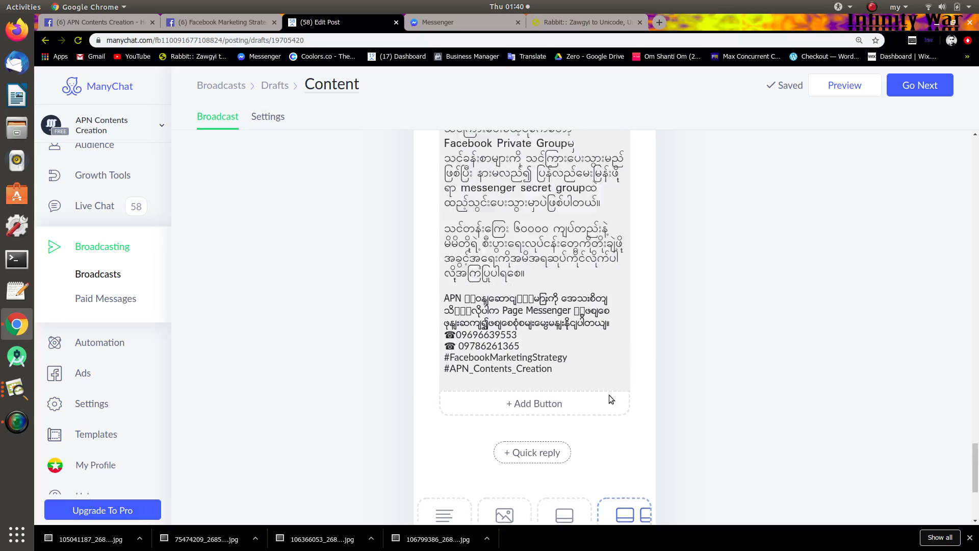
Cut the first text block's content from the "Module 2 (Messenger Marketing)" heading through the end of the block.
{"action": "scroll", "coordinate": [591, 393], "scroll_direction": "up", "scroll_amount": 15}
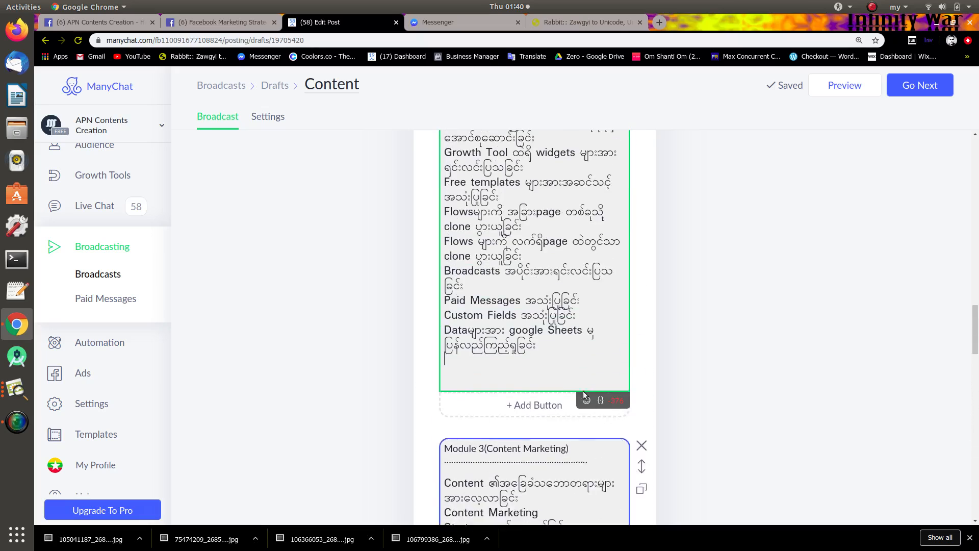
{"action": "scroll", "coordinate": [551, 350], "scroll_direction": "up", "scroll_amount": 4}
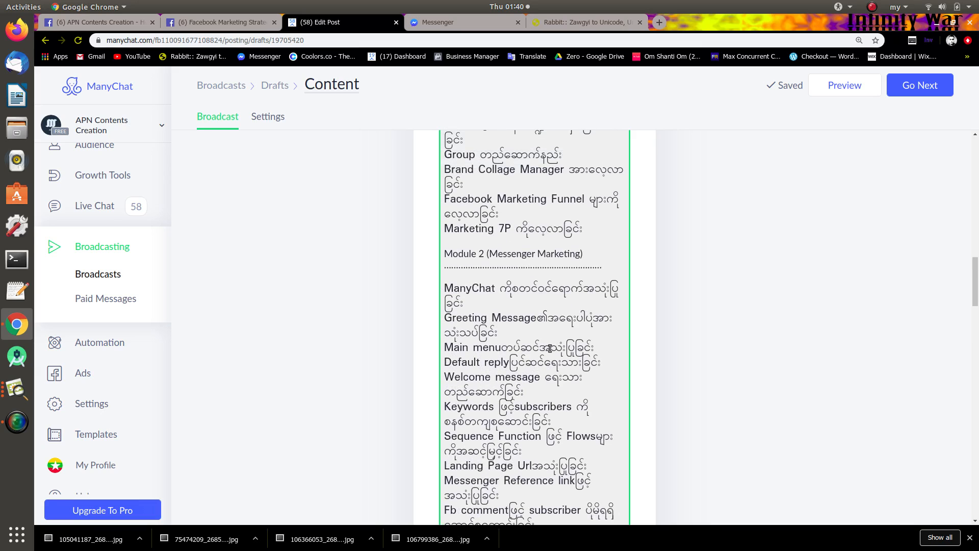
{"action": "scroll", "coordinate": [493, 294], "scroll_direction": "up", "scroll_amount": 6}
{"action": "scroll", "coordinate": [458, 247], "scroll_direction": "down", "scroll_amount": 7}
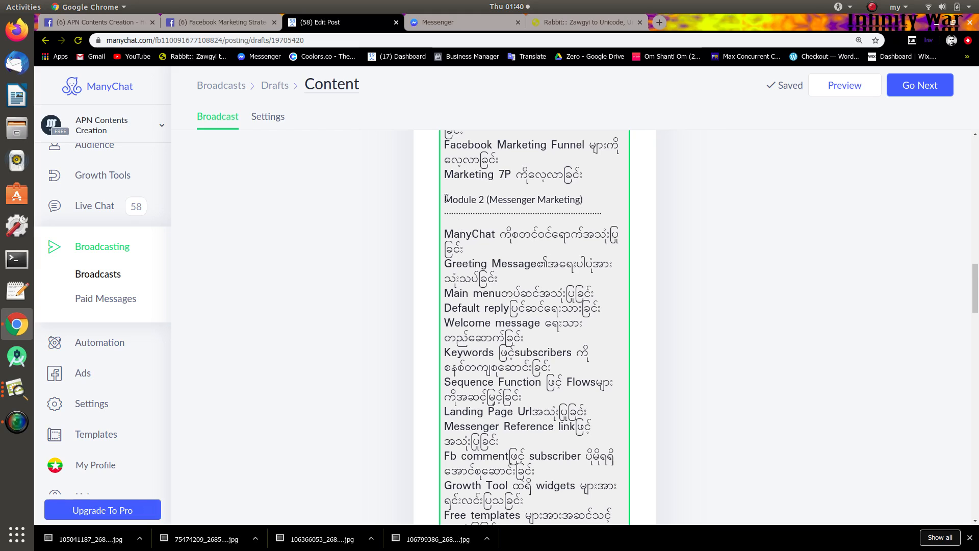
{"action": "left_click_drag", "start_coordinate": [445, 198], "coordinate": [575, 148]}
{"action": "scroll", "coordinate": [563, 230], "scroll_direction": "down", "scroll_amount": 3}
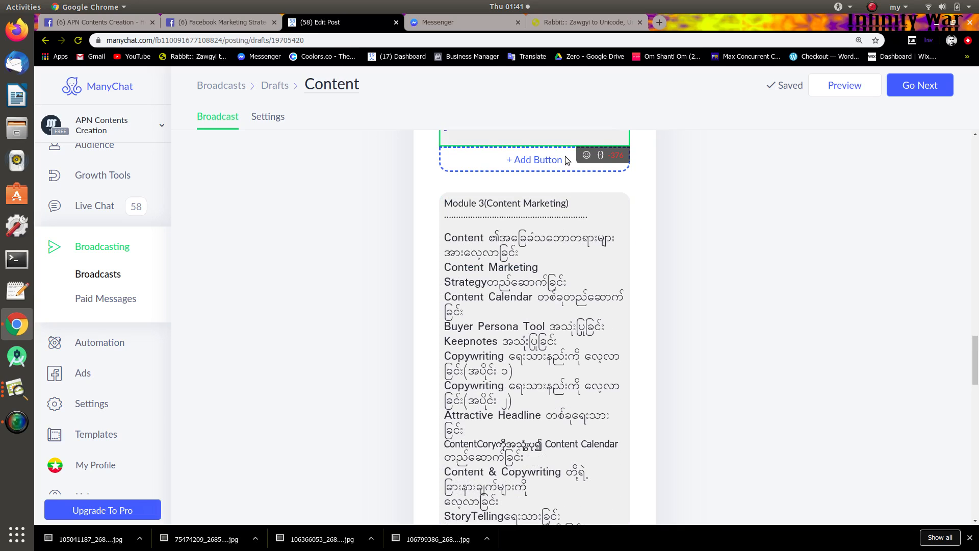
{"action": "scroll", "coordinate": [569, 163], "scroll_direction": "down", "scroll_amount": 4}
{"action": "scroll", "coordinate": [561, 250], "scroll_direction": "up", "scroll_amount": 4}
{"action": "scroll", "coordinate": [559, 257], "scroll_direction": "up", "scroll_amount": 18}
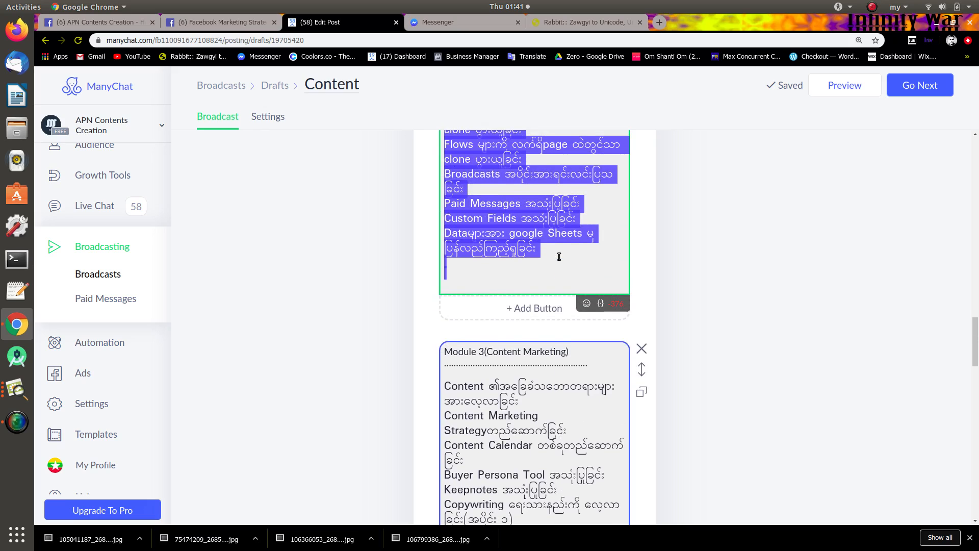
{"action": "scroll", "coordinate": [555, 257], "scroll_direction": "up", "scroll_amount": 4}
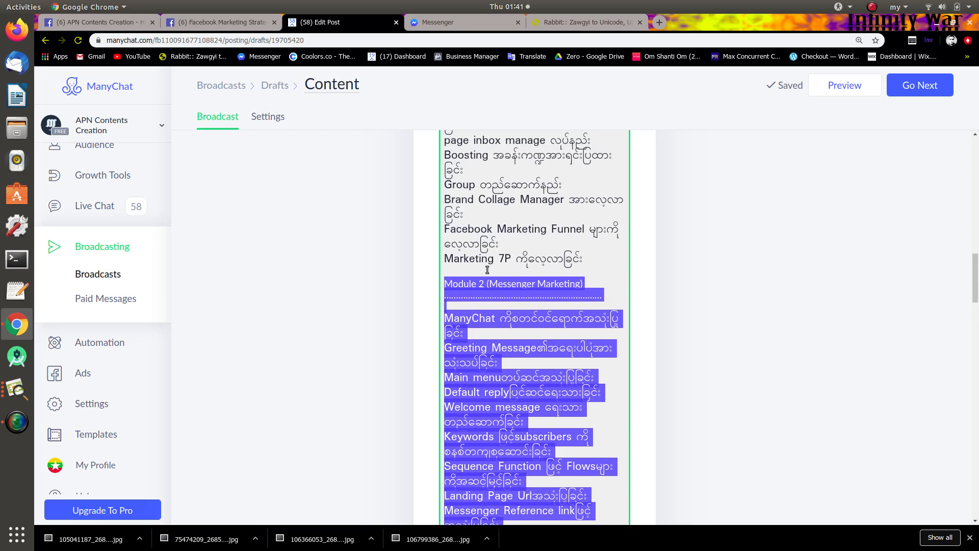
{"action": "right_click", "coordinate": [470, 287]}
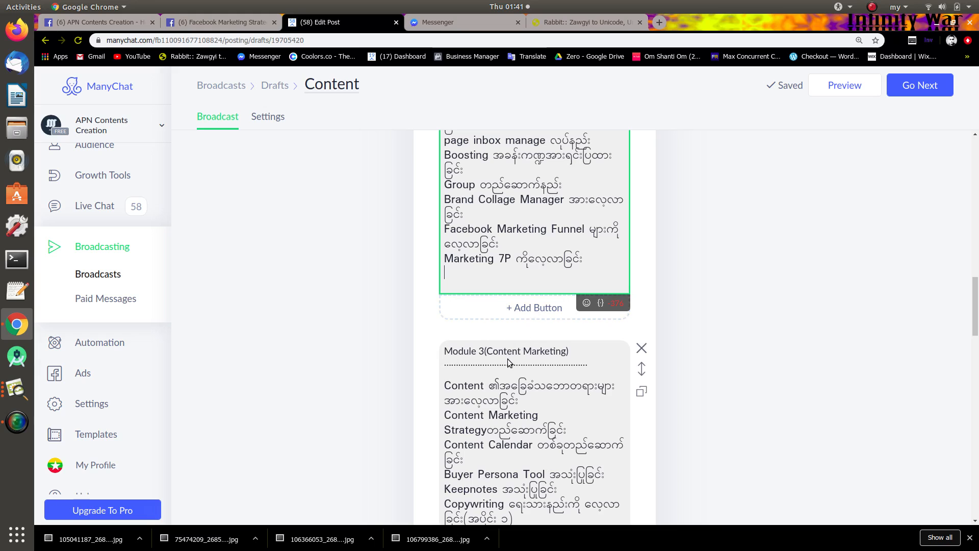
Add a third text block below the second and paste the cut Module 2 section into it.
{"action": "left_click", "coordinate": [492, 428]}
{"action": "scroll", "coordinate": [492, 427], "scroll_direction": "down", "scroll_amount": 15}
{"action": "scroll", "coordinate": [492, 428], "scroll_direction": "down", "scroll_amount": 10}
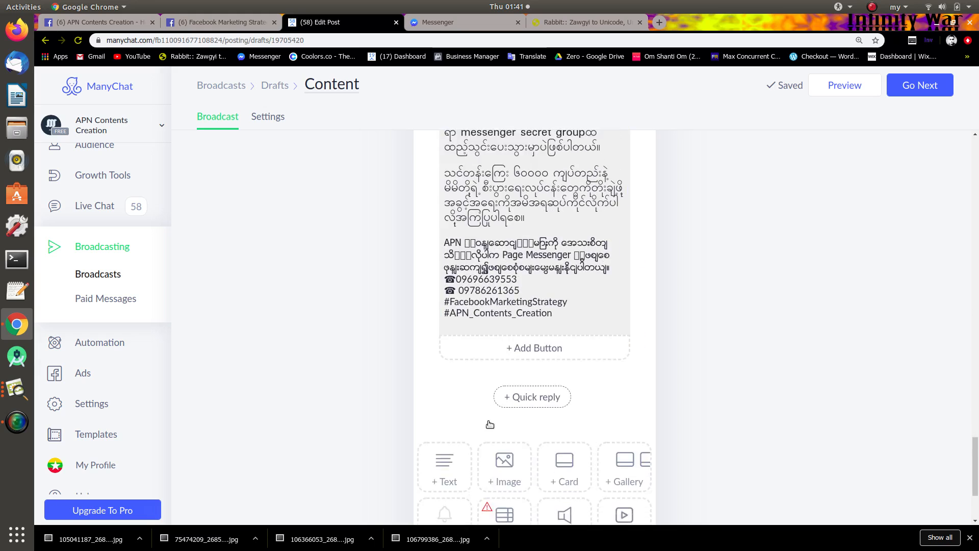
{"action": "left_click", "coordinate": [452, 340]}
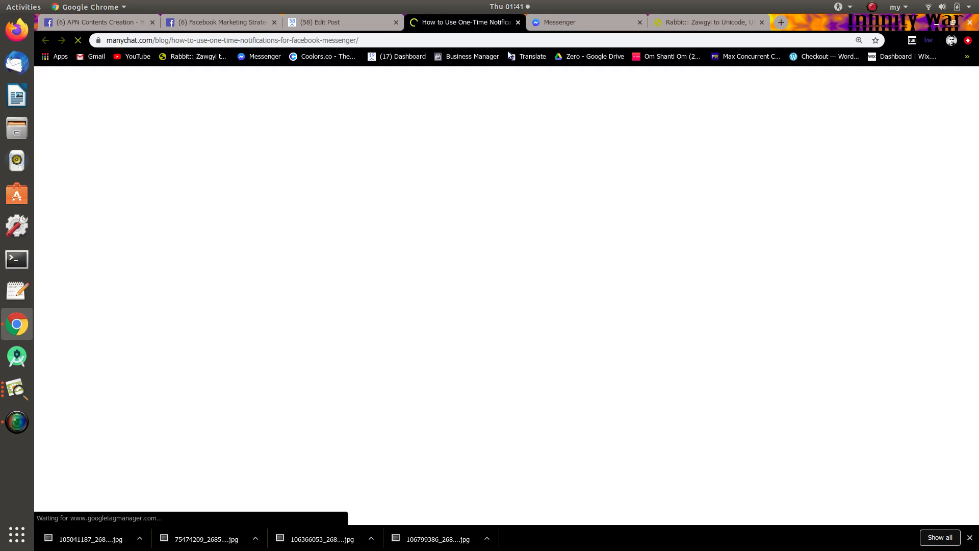
{"action": "left_click", "coordinate": [517, 21]}
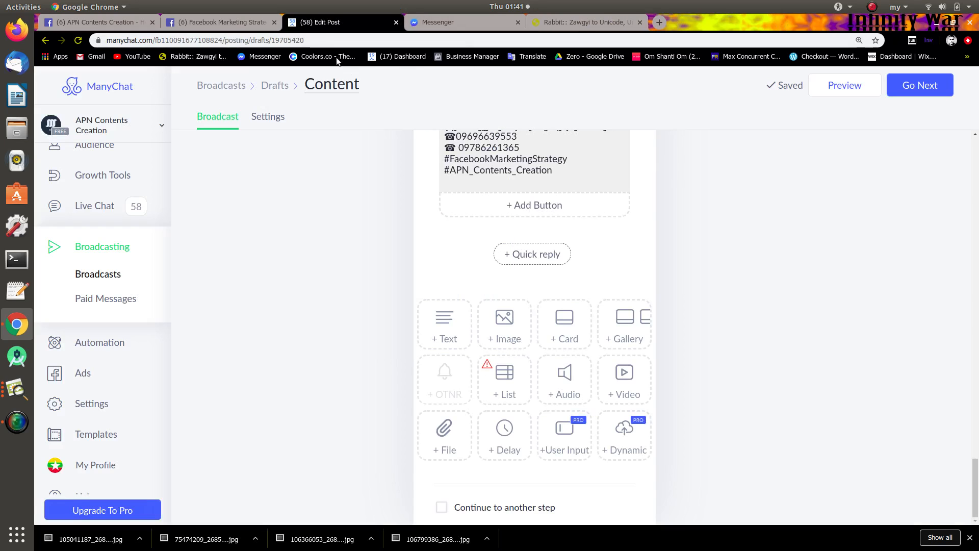
{"action": "left_click", "coordinate": [442, 324]}
{"action": "left_click", "coordinate": [517, 254]}
{"action": "right_click", "coordinate": [516, 252]}
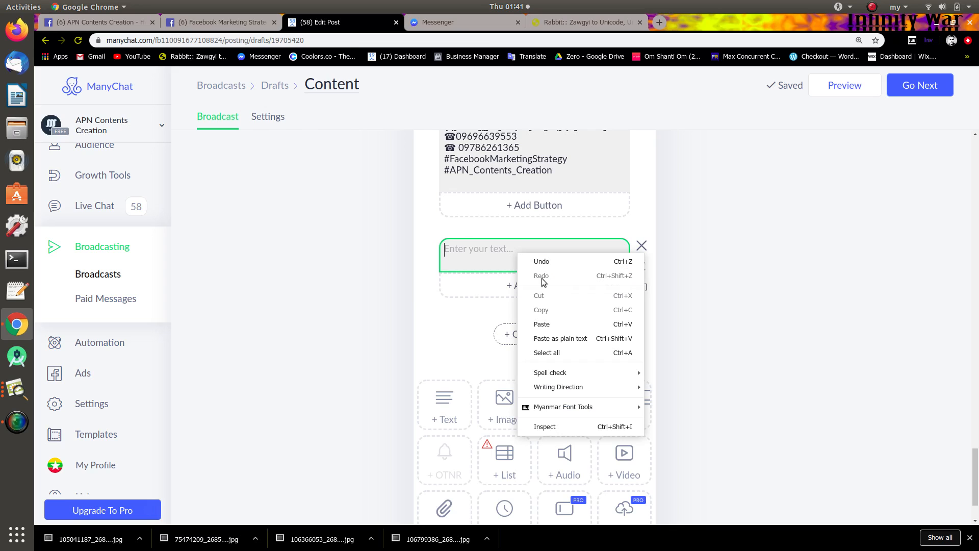
{"action": "left_click", "coordinate": [541, 324]}
Move the Module 2 text block above the Module 3 block and review the order of the sections.
{"action": "scroll", "coordinate": [657, 265], "scroll_direction": "up", "scroll_amount": 2}
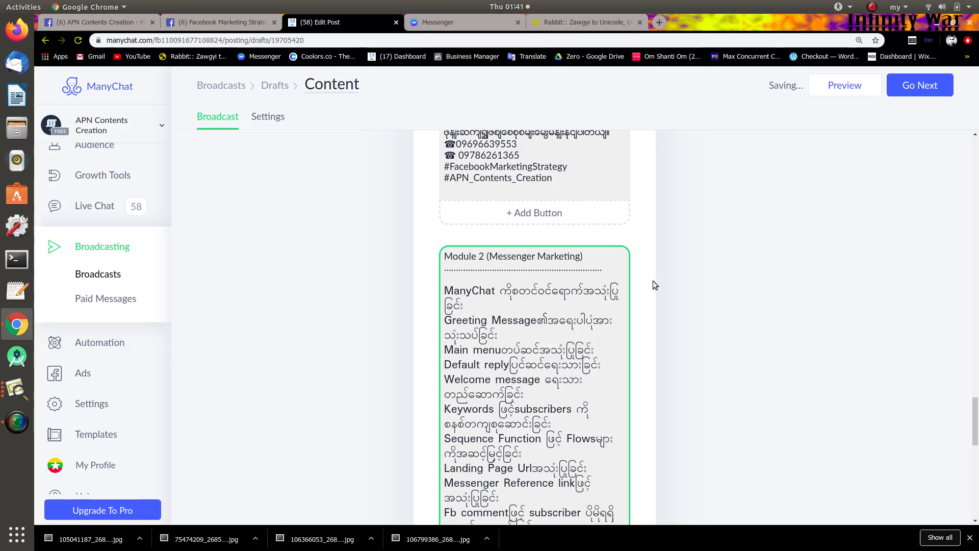
{"action": "left_click_drag", "start_coordinate": [643, 254], "coordinate": [600, 202]}
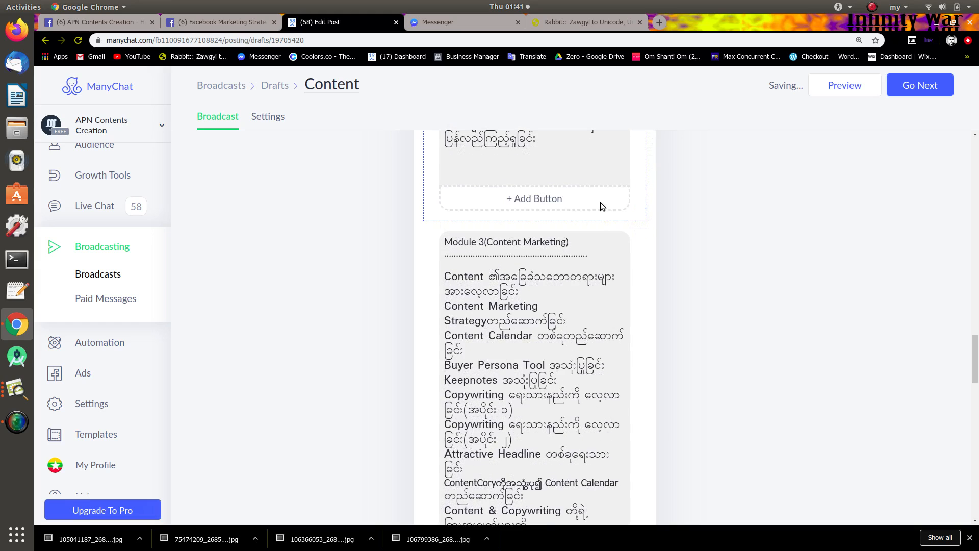
{"action": "scroll", "coordinate": [623, 255], "scroll_direction": "up", "scroll_amount": 10}
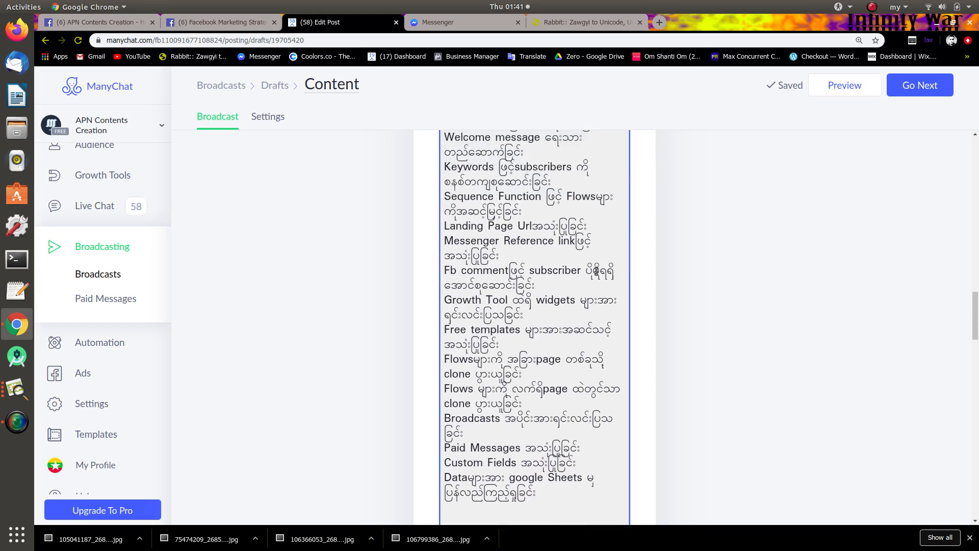
{"action": "scroll", "coordinate": [593, 275], "scroll_direction": "up", "scroll_amount": 15}
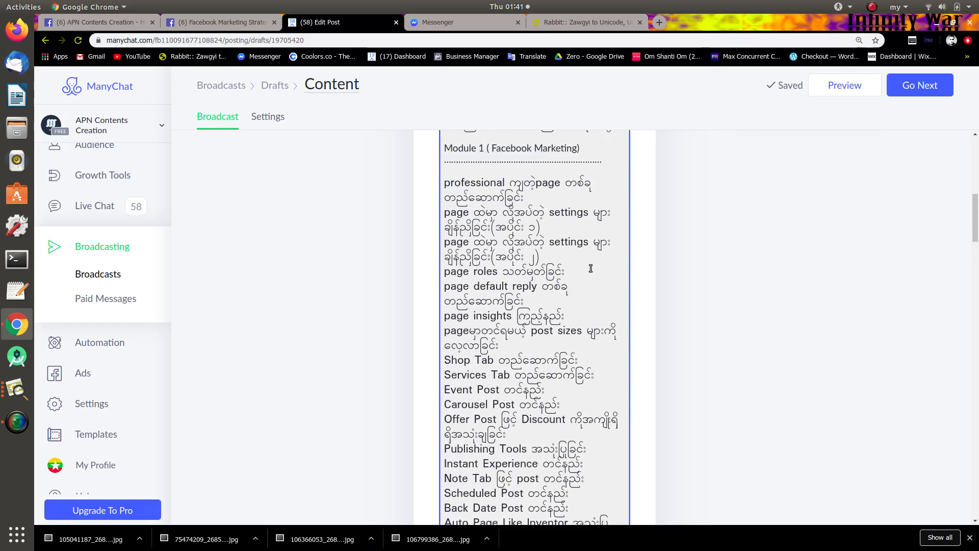
{"action": "scroll", "coordinate": [589, 263], "scroll_direction": "up", "scroll_amount": 3}
{"action": "scroll", "coordinate": [586, 265], "scroll_direction": "down", "scroll_amount": 12}
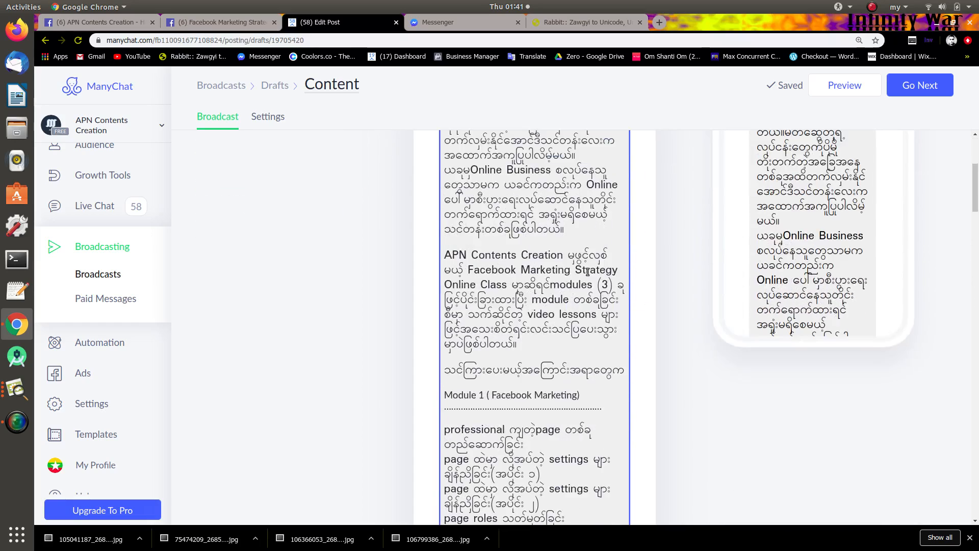
{"action": "scroll", "coordinate": [583, 291], "scroll_direction": "down", "scroll_amount": 15}
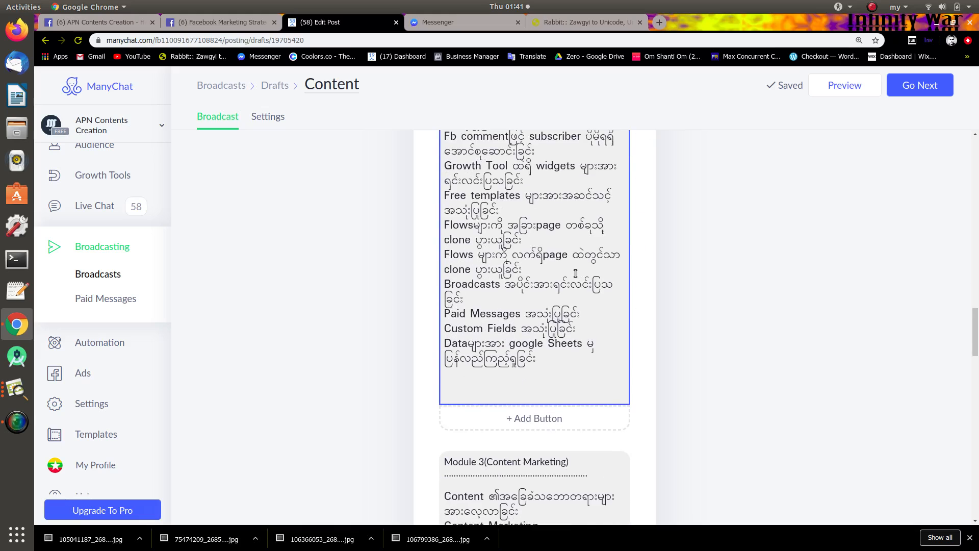
{"action": "scroll", "coordinate": [587, 283], "scroll_direction": "down", "scroll_amount": 15}
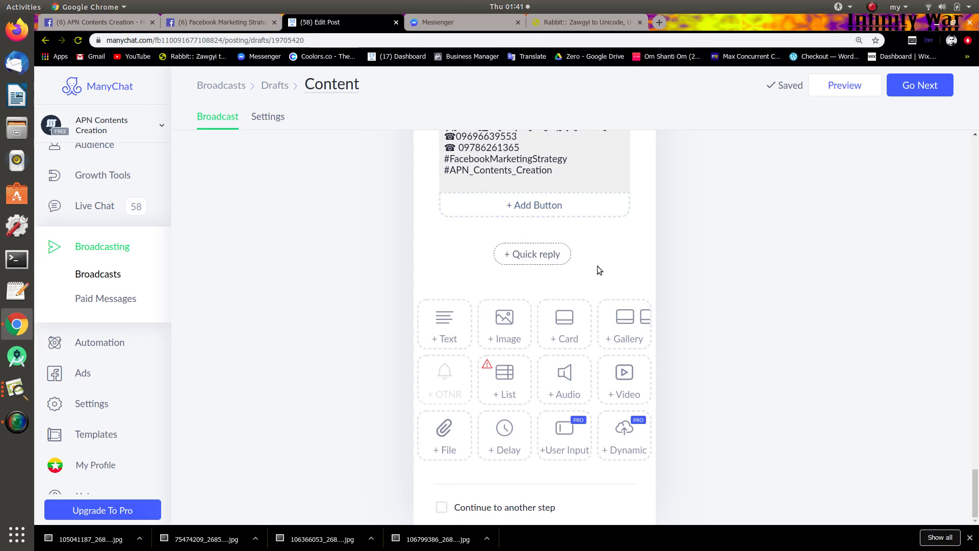
Add an image block below the last text block and view the four downloaded images one by one.
{"action": "left_click", "coordinate": [498, 342]}
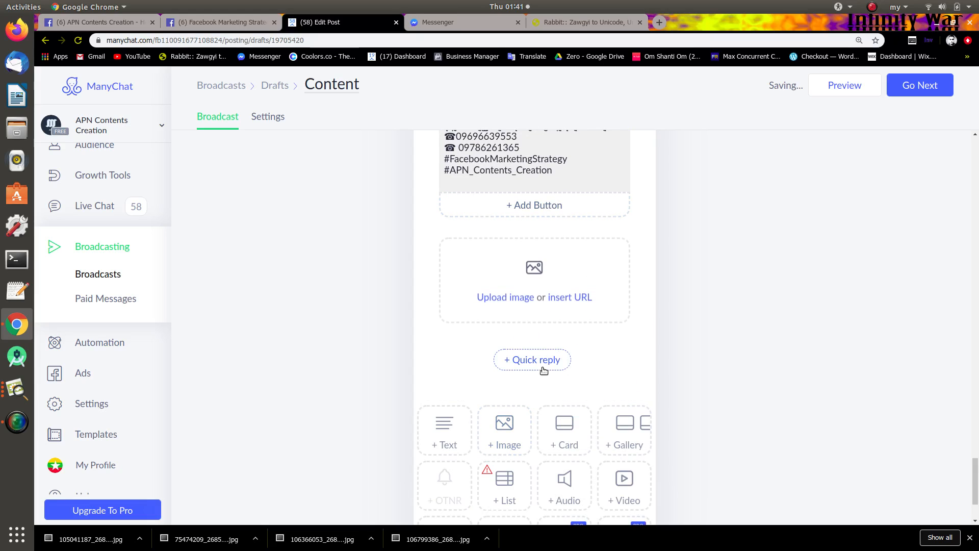
{"action": "left_click", "coordinate": [409, 540]}
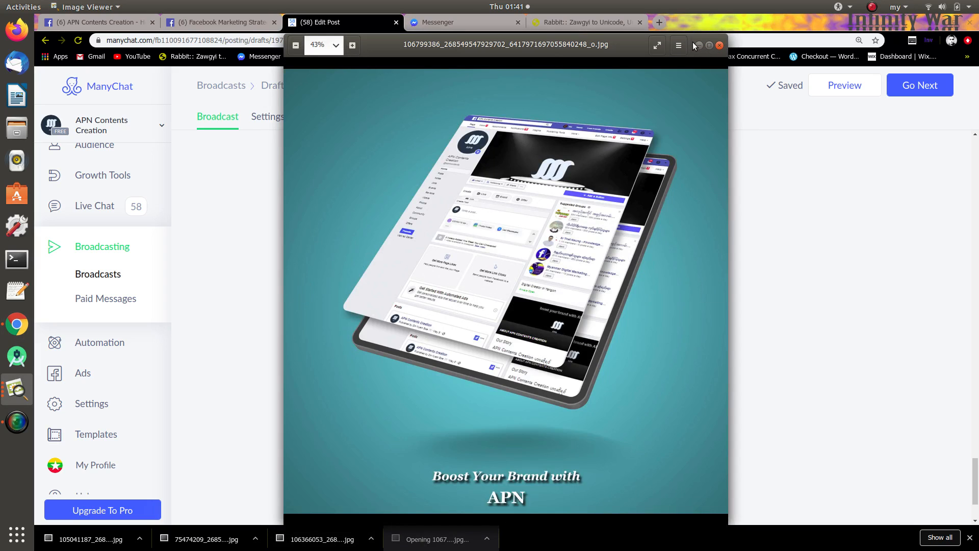
{"action": "left_click", "coordinate": [699, 45]}
{"action": "left_click", "coordinate": [334, 544]}
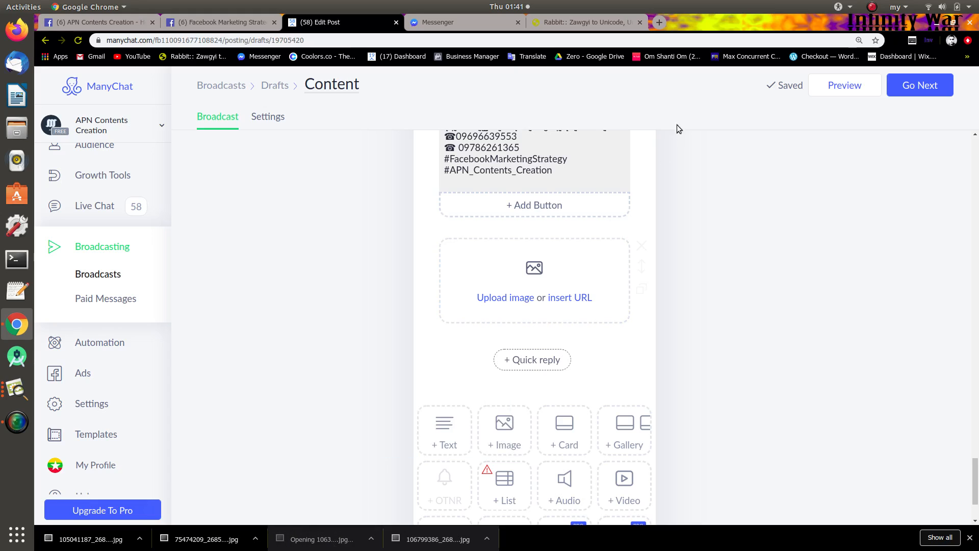
{"action": "left_click", "coordinate": [699, 46]}
{"action": "left_click", "coordinate": [206, 539]}
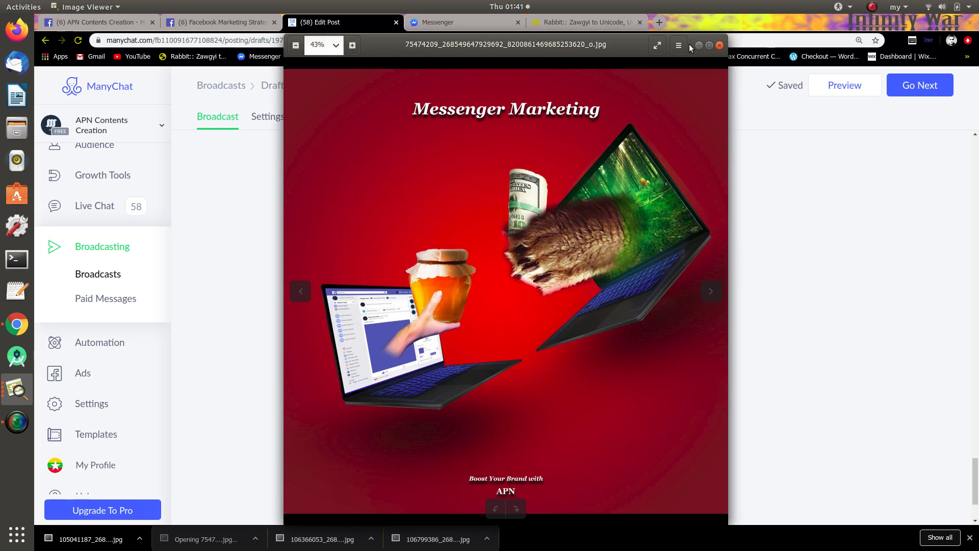
{"action": "left_click", "coordinate": [720, 45]}
{"action": "left_click", "coordinate": [91, 541]}
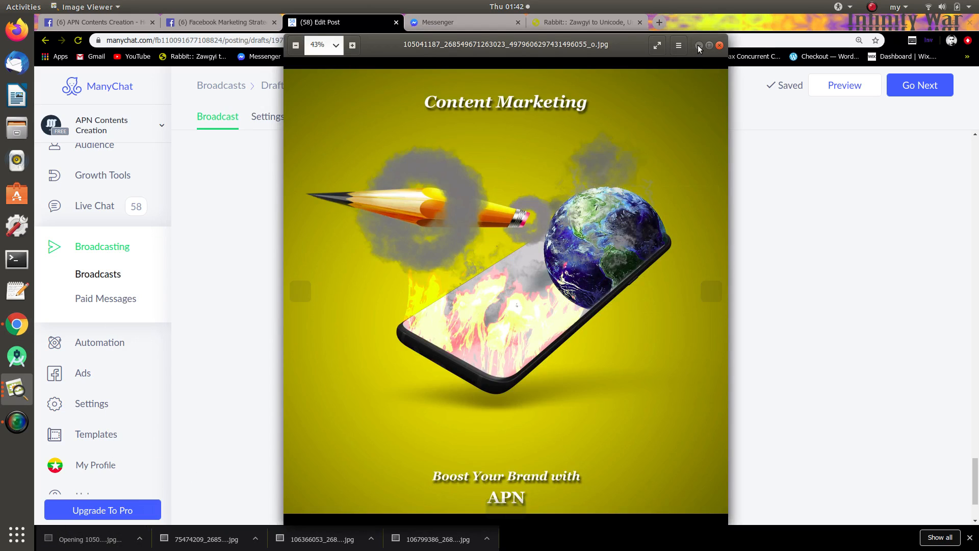
{"action": "left_click", "coordinate": [698, 45]}
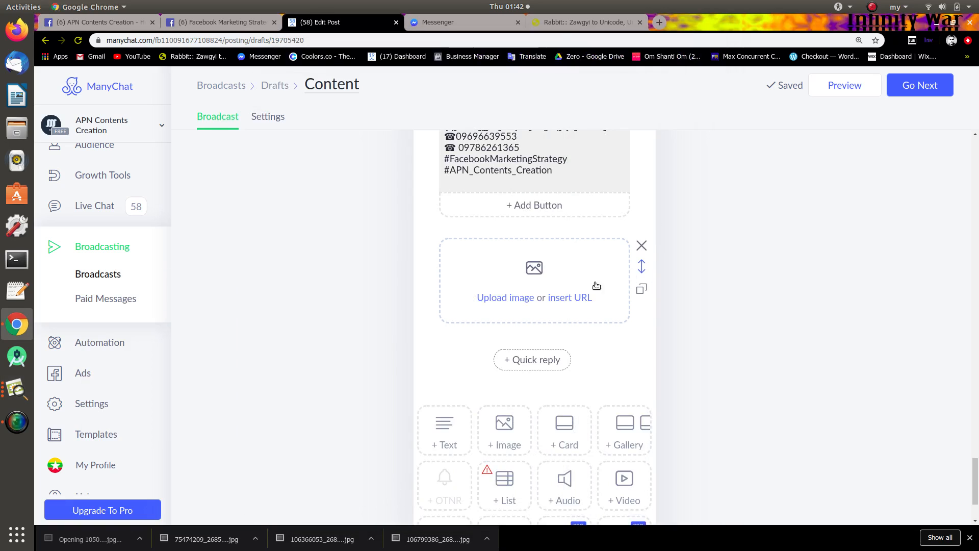
Browse the Downloads folder for an image to upload, cancel the selection and remove the empty image block.
{"action": "left_click", "coordinate": [504, 303]}
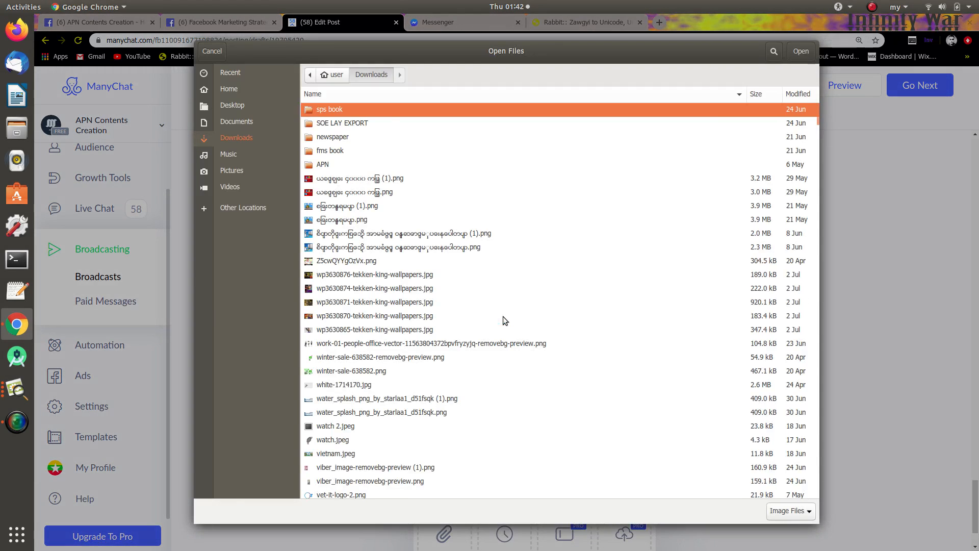
{"action": "scroll", "coordinate": [408, 232], "scroll_direction": "down", "scroll_amount": 10}
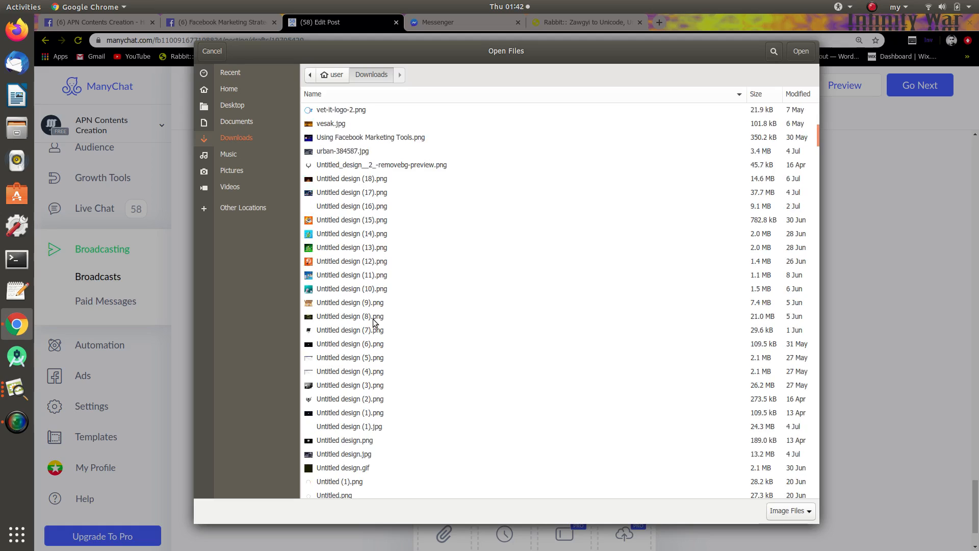
{"action": "scroll", "coordinate": [372, 322], "scroll_direction": "up", "scroll_amount": 5}
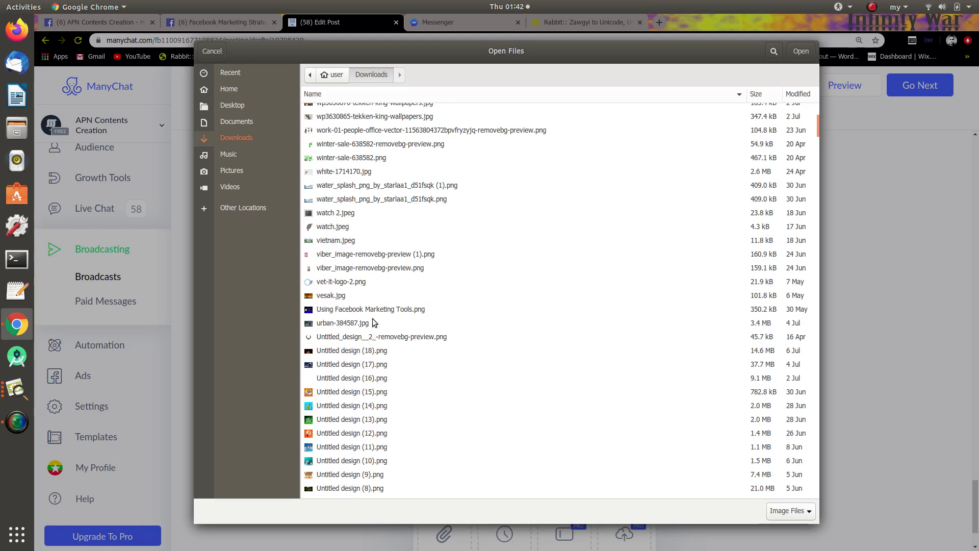
{"action": "left_click", "coordinate": [211, 50]}
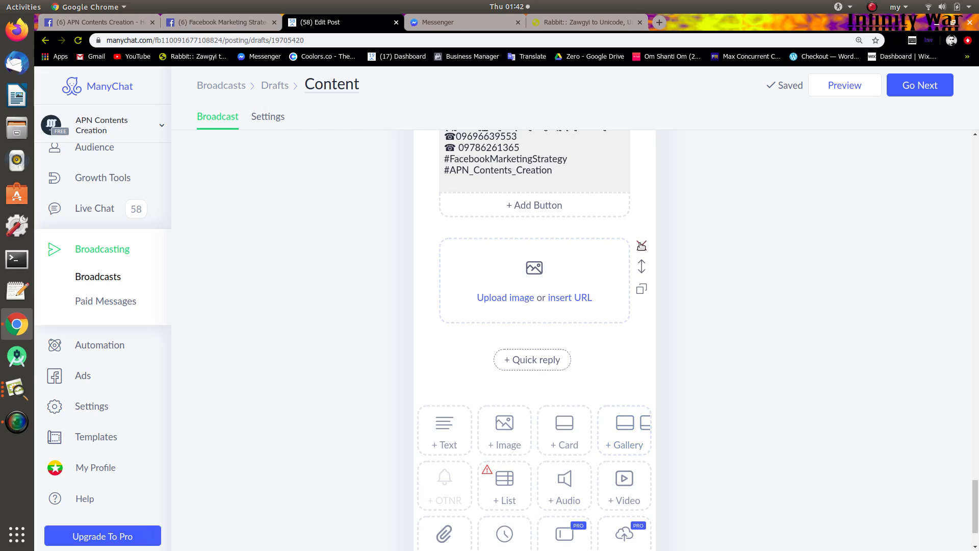
{"action": "left_click", "coordinate": [641, 247]}
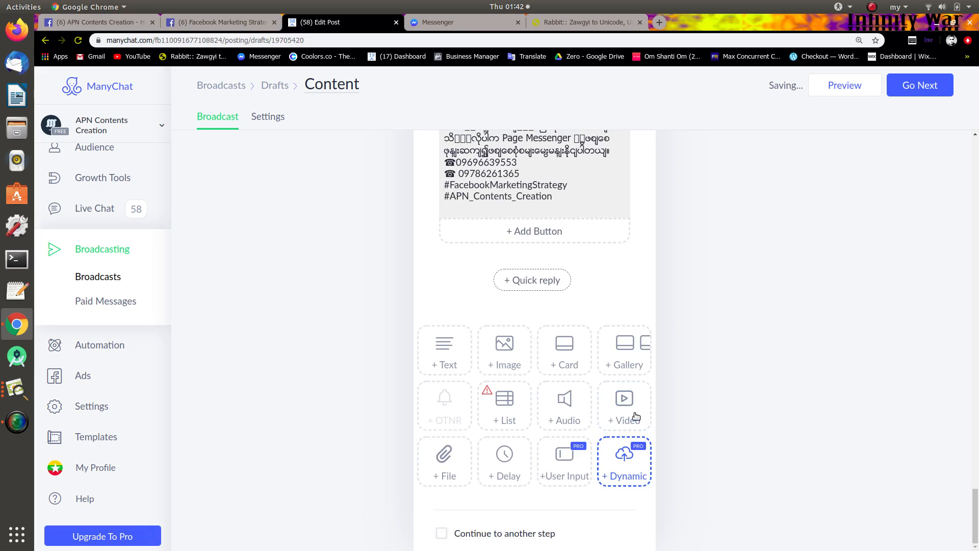
{"action": "left_click", "coordinate": [627, 357]}
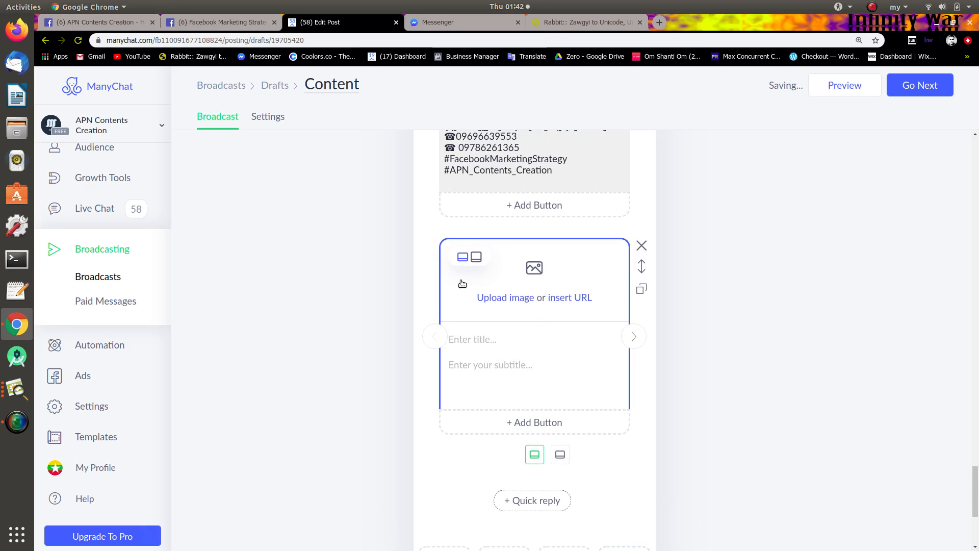
{"action": "left_click", "coordinate": [491, 301]}
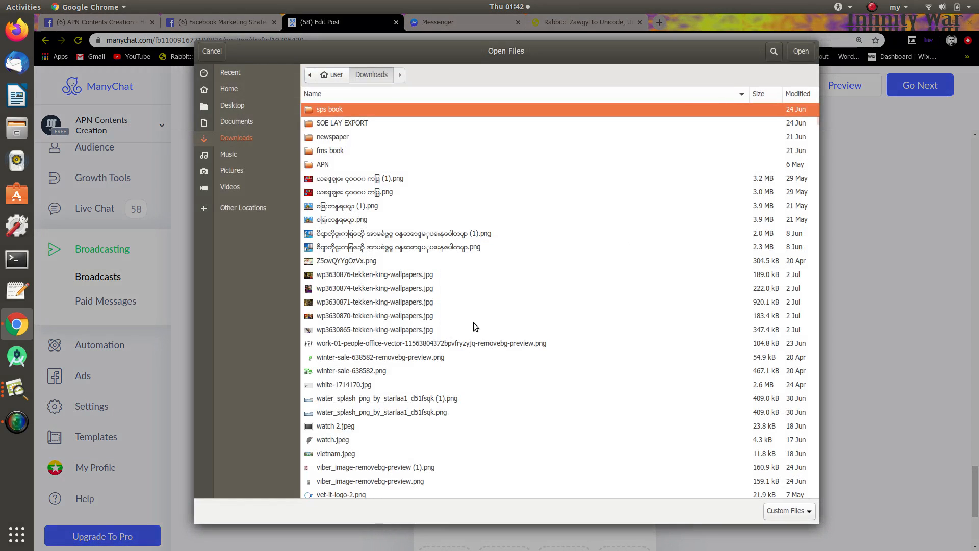
{"action": "left_click", "coordinate": [254, 75]}
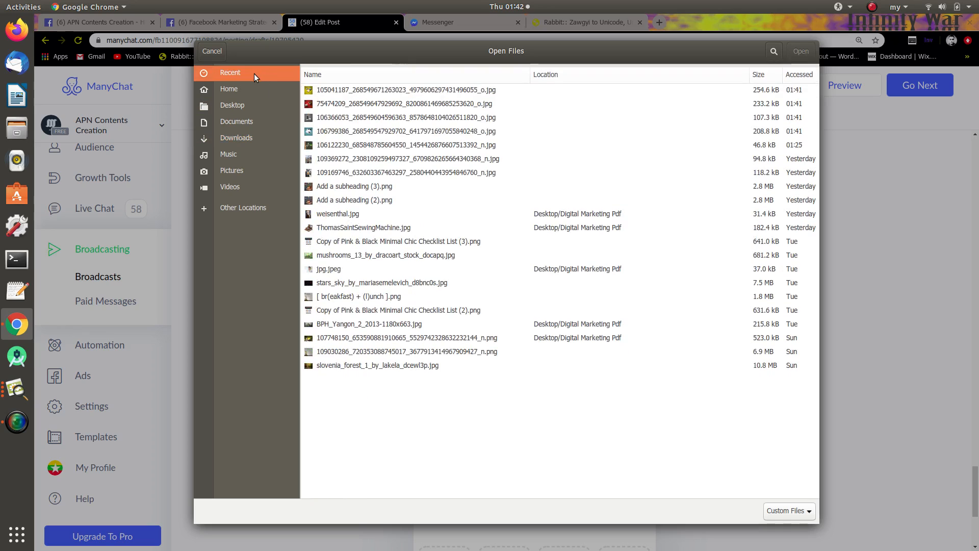
{"action": "left_click", "coordinate": [356, 129]}
{"action": "left_click", "coordinate": [798, 50]}
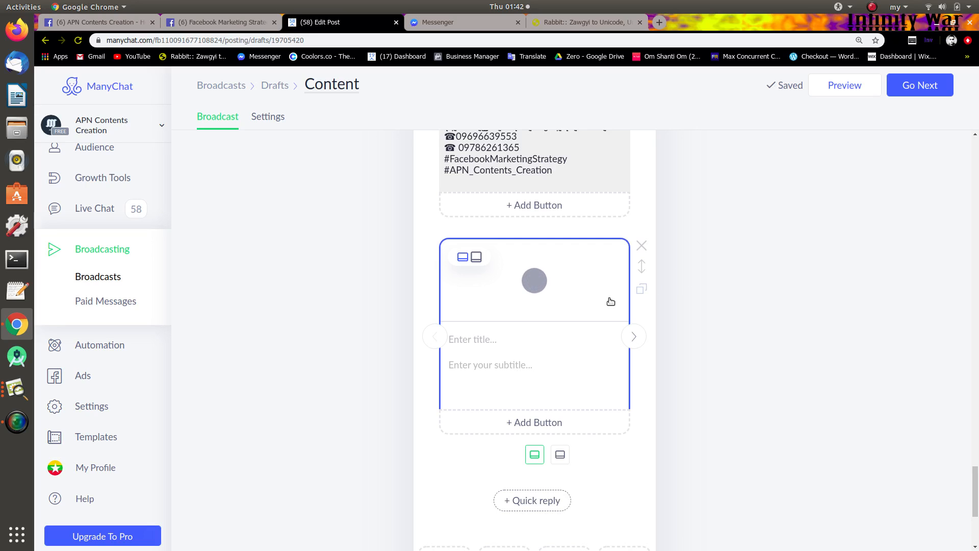
Switch the keyboard layout to English (US) and title the first gallery card "APN CONTENTS CREATION".
{"action": "left_click", "coordinate": [493, 338]}
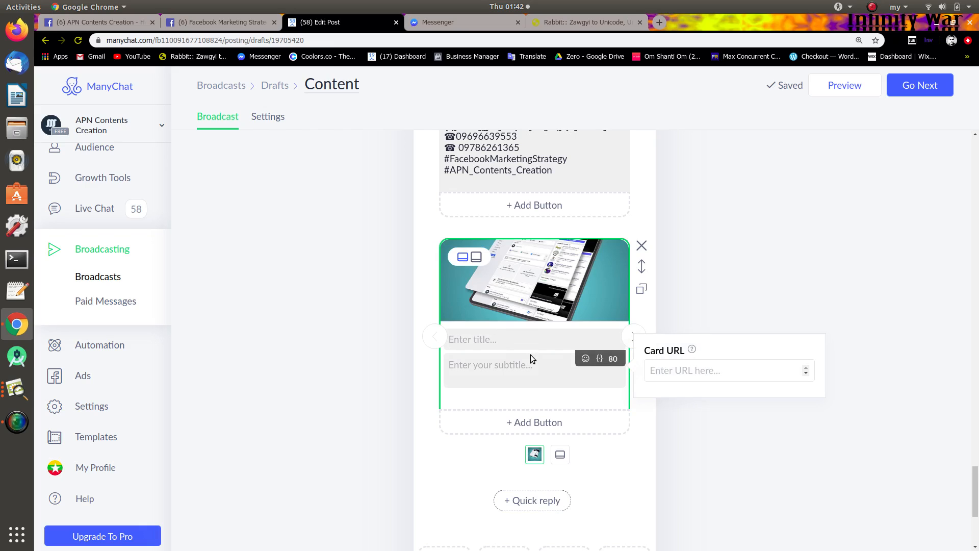
{"action": "type", "text": "ဗဟု"}
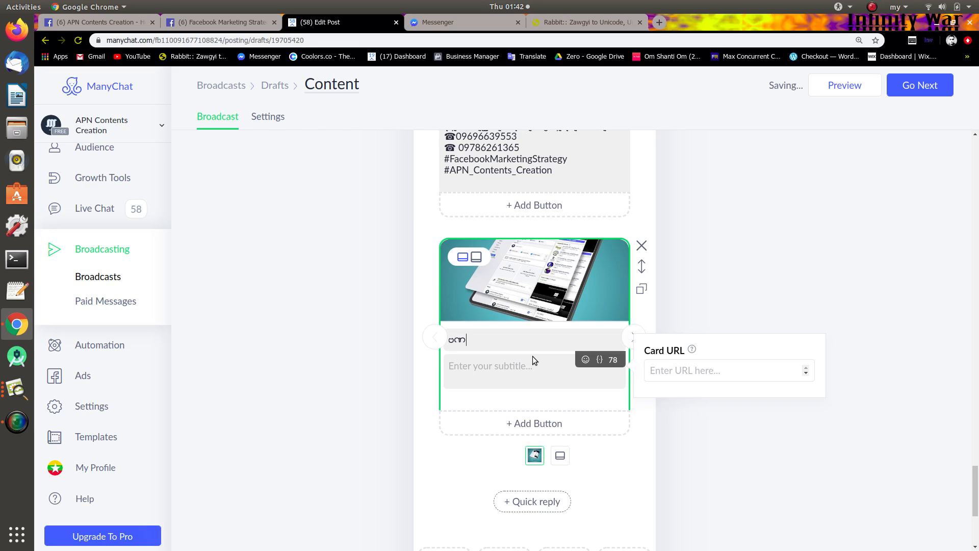
{"action": "key", "text": "BackSpace"}
{"action": "key", "text": "BackSpace"}
{"action": "key", "text": "BackSpace"}
{"action": "left_click", "coordinate": [899, 7]}
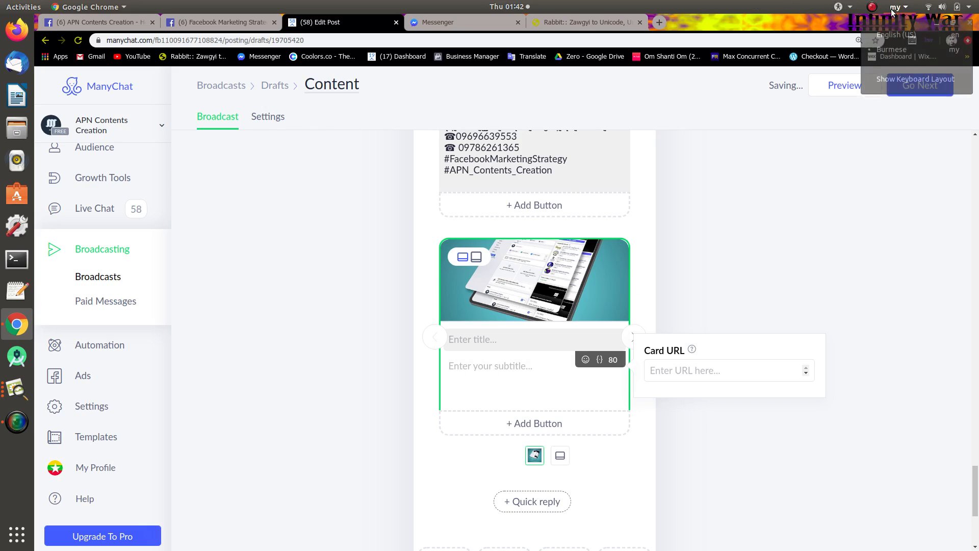
{"action": "left_click", "coordinate": [902, 38]}
{"action": "type", "text": "APN CONTENTS CREATION"}
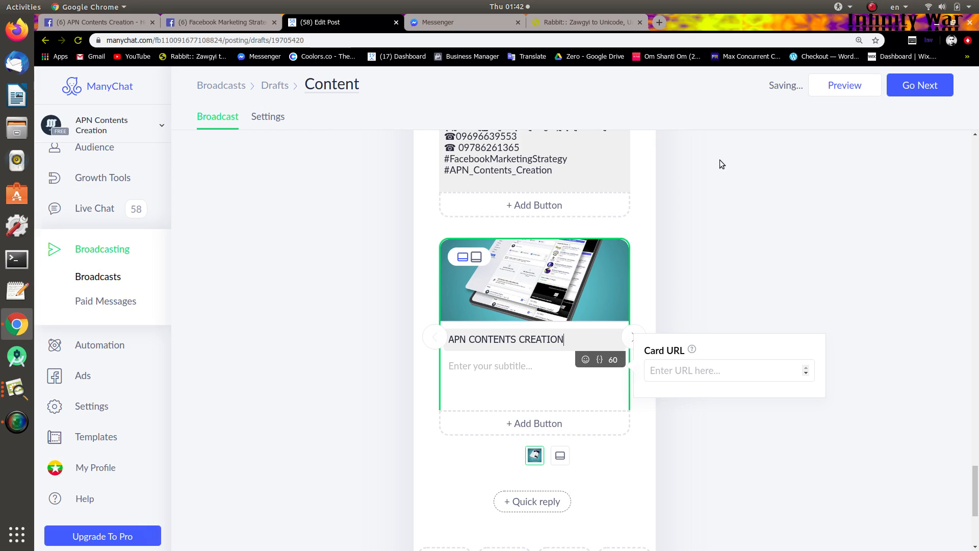
Duplicate the gallery block and delete the first card of the copy.
{"action": "left_click", "coordinate": [641, 289]}
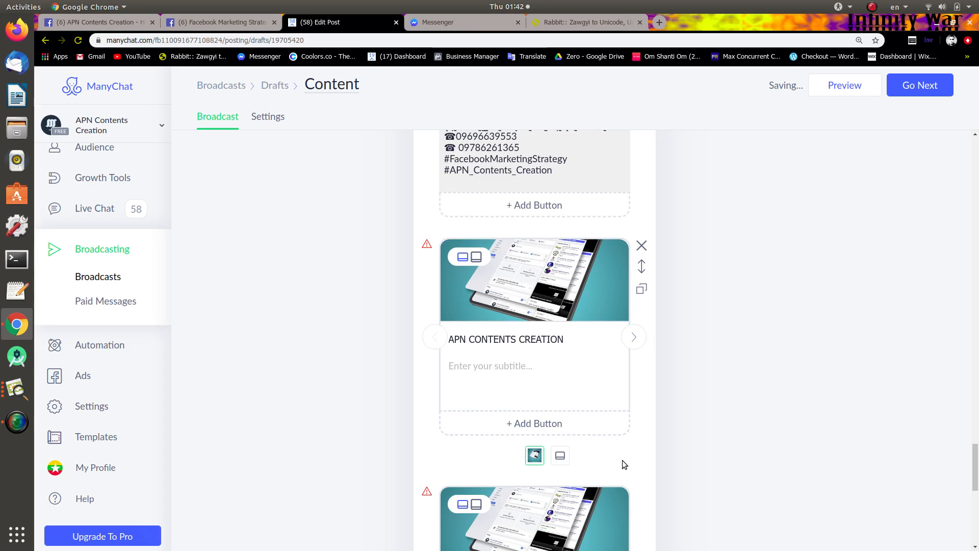
{"action": "left_click", "coordinate": [640, 493]}
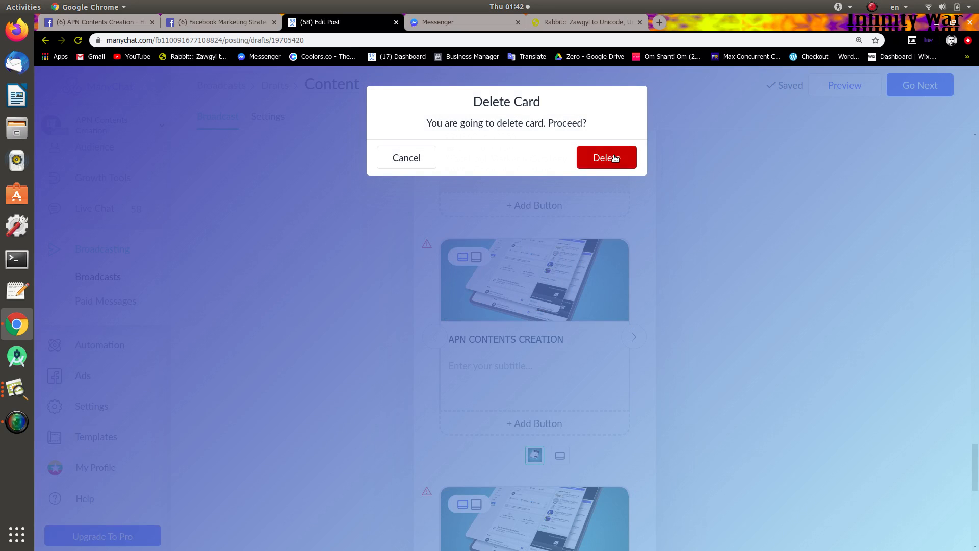
{"action": "left_click", "coordinate": [615, 158]}
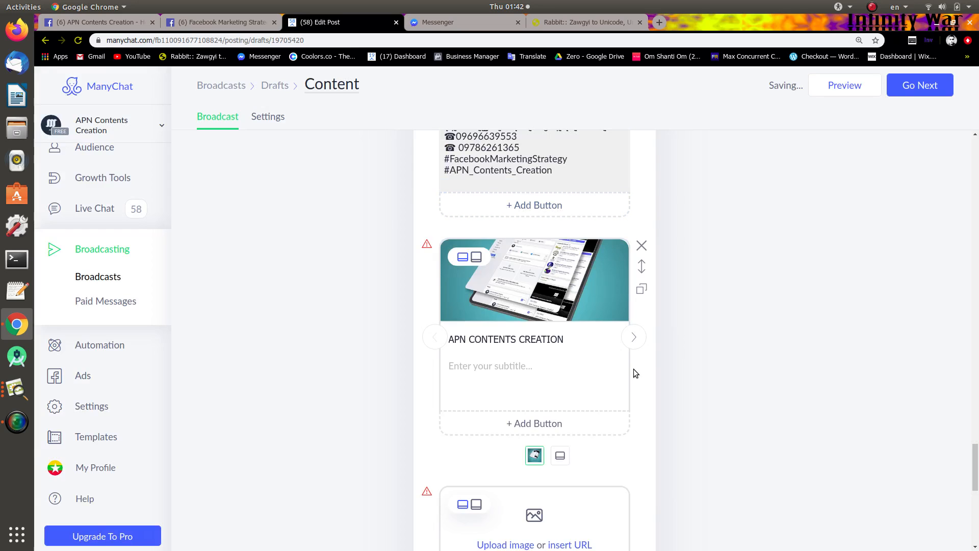
{"action": "left_click", "coordinate": [634, 338]}
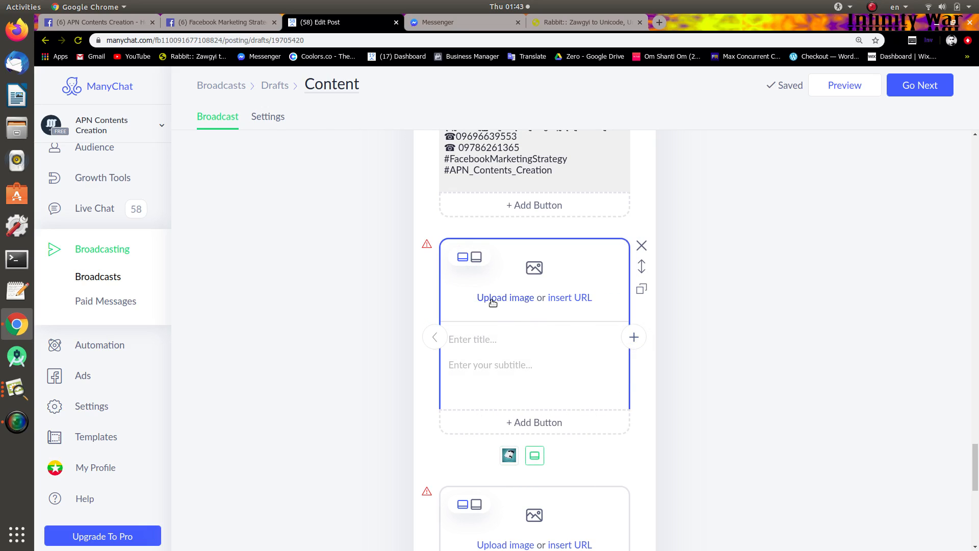
{"action": "left_click", "coordinate": [493, 303]}
{"action": "left_click", "coordinate": [253, 76]}
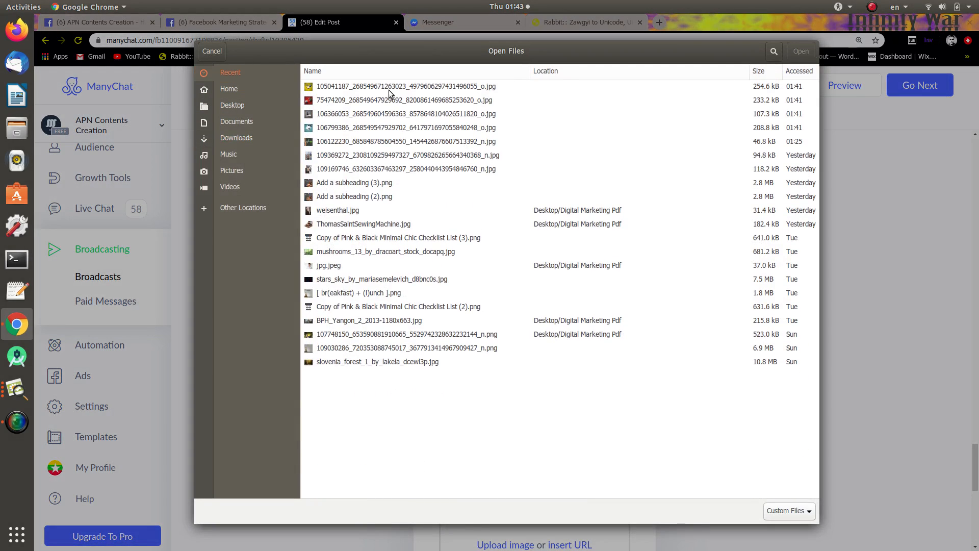
{"action": "left_click", "coordinate": [339, 116]}
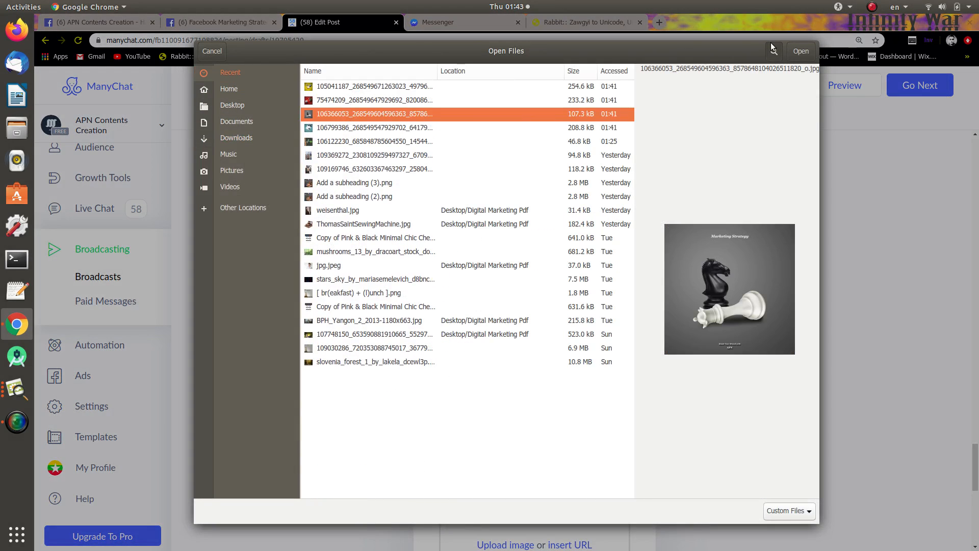
{"action": "left_click", "coordinate": [802, 51]}
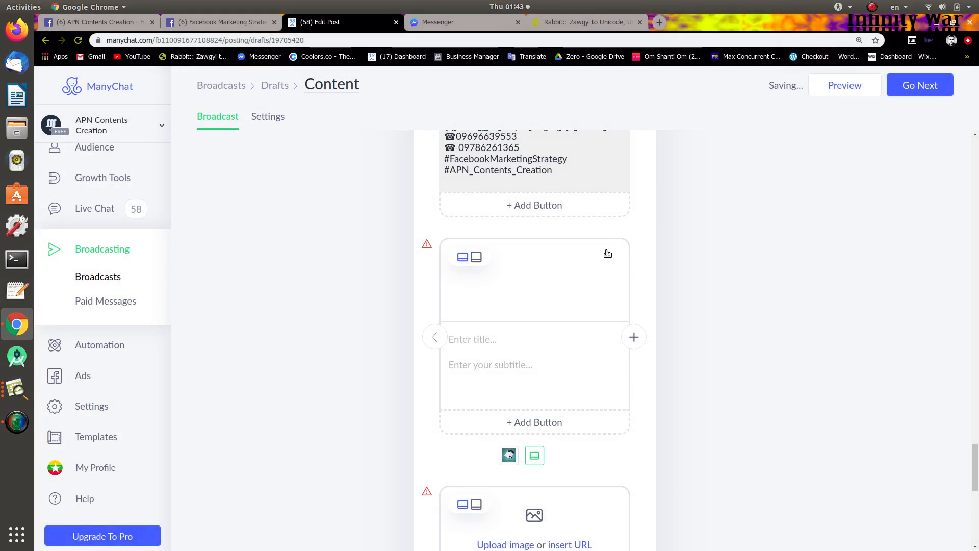
Copy the title "APN CONTENTS CREATION" from the first gallery card and paste it as the second card's title.
{"action": "left_click", "coordinate": [515, 340]}
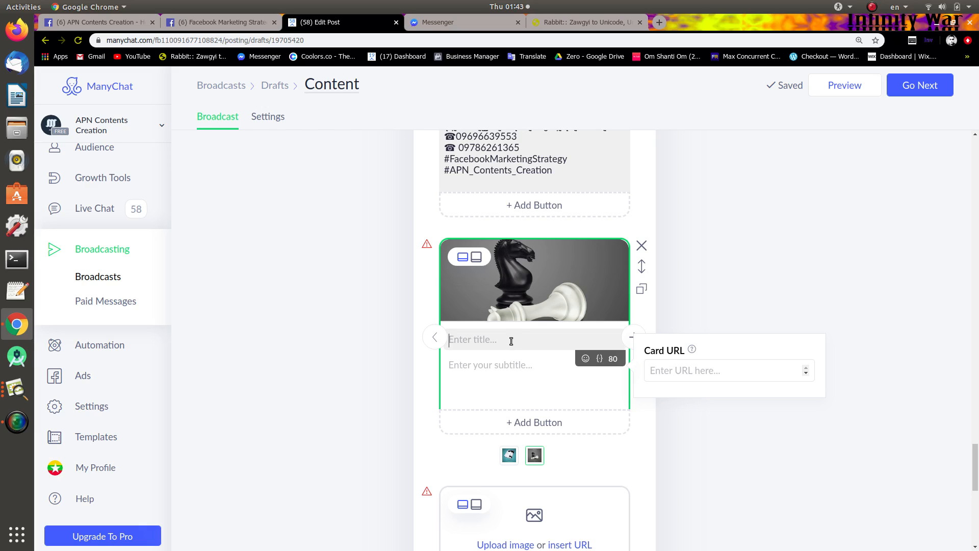
{"action": "left_click", "coordinate": [446, 347]}
{"action": "left_click_drag", "start_coordinate": [570, 338], "coordinate": [387, 340]}
{"action": "right_click", "coordinate": [445, 340]}
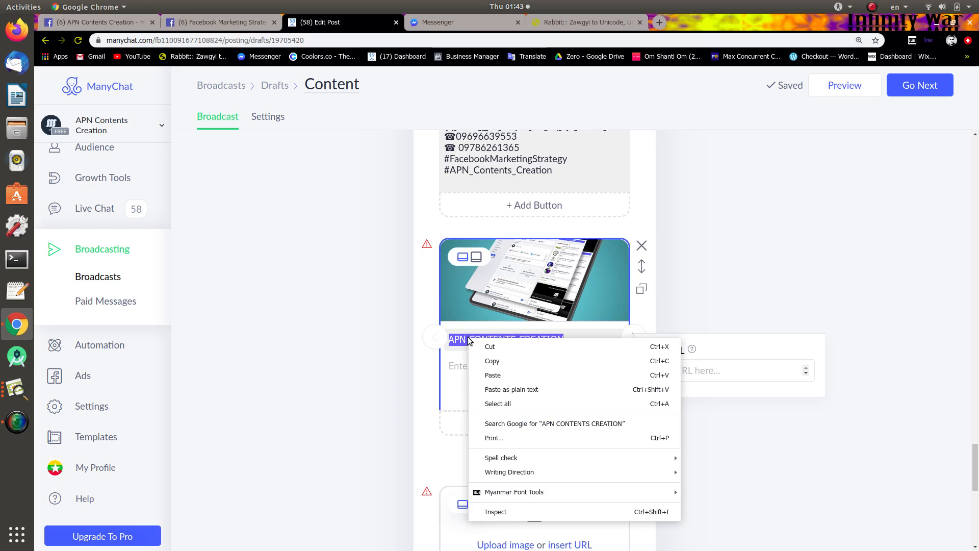
{"action": "left_click", "coordinate": [499, 360]}
{"action": "left_click", "coordinate": [634, 337]}
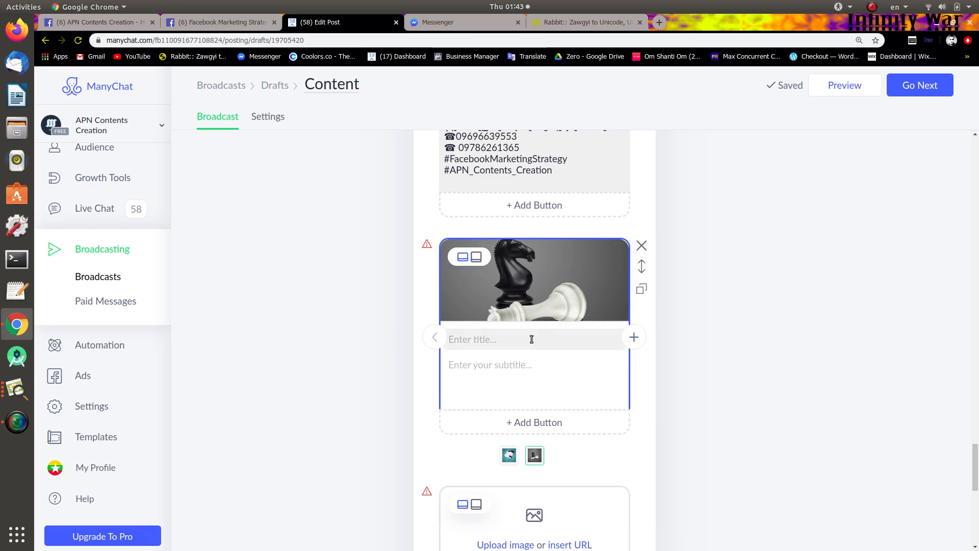
{"action": "right_click", "coordinate": [512, 337]}
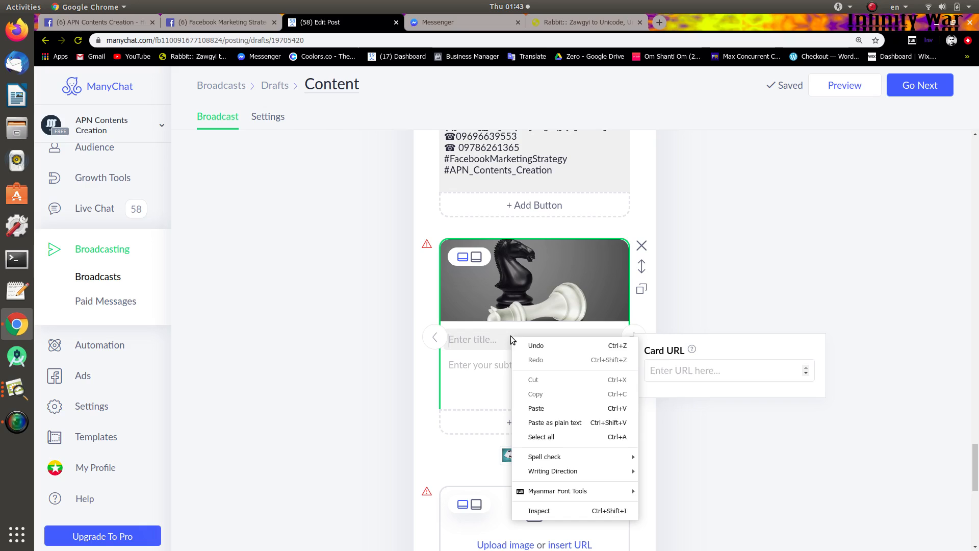
{"action": "left_click", "coordinate": [548, 405]}
{"action": "left_click", "coordinate": [631, 341]}
{"action": "left_click", "coordinate": [633, 338]}
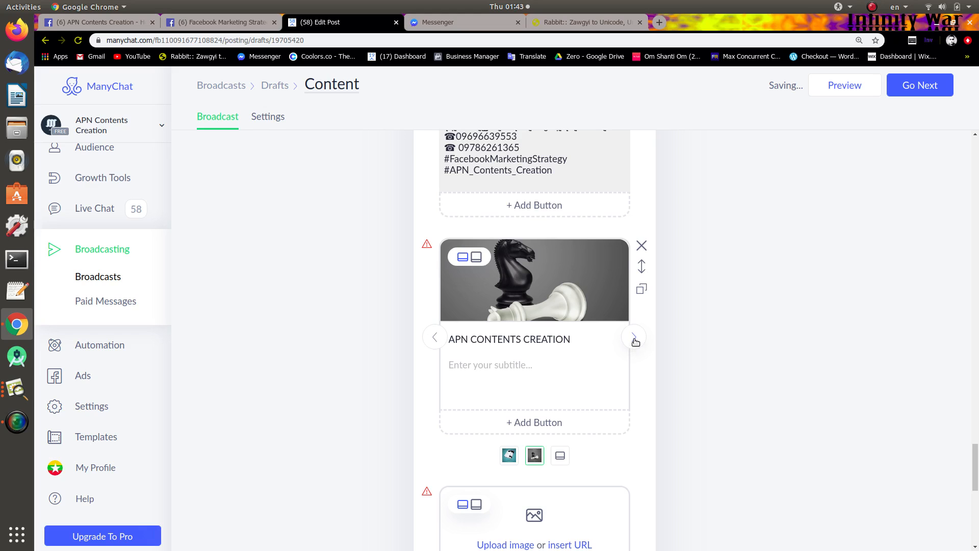
{"action": "left_click", "coordinate": [634, 337]}
{"action": "left_click", "coordinate": [510, 303]}
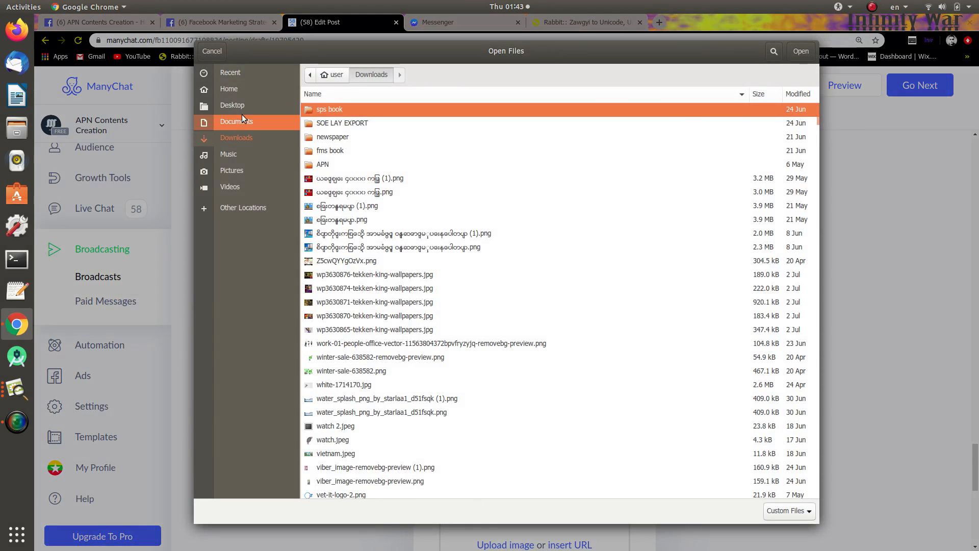
{"action": "left_click", "coordinate": [233, 76]}
{"action": "left_click", "coordinate": [529, 103]}
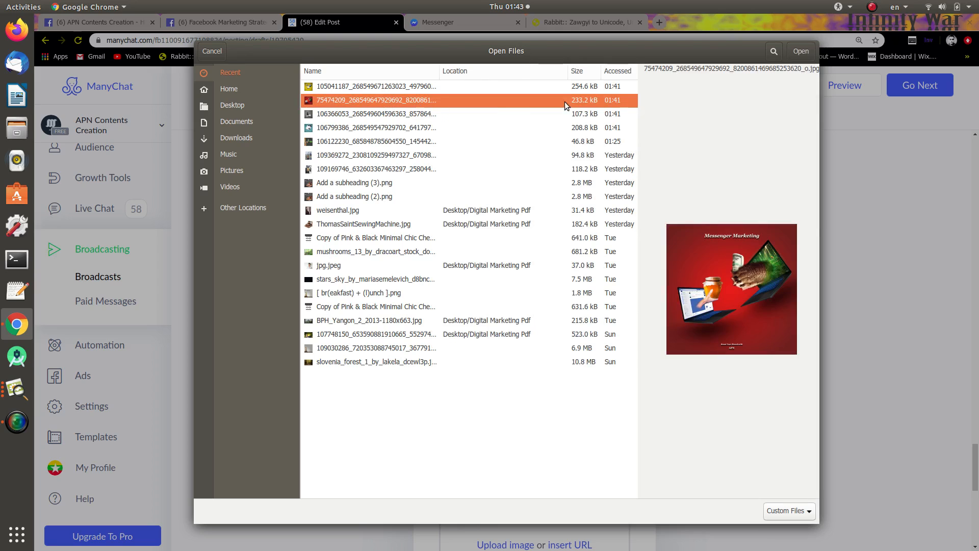
{"action": "left_click", "coordinate": [797, 52]}
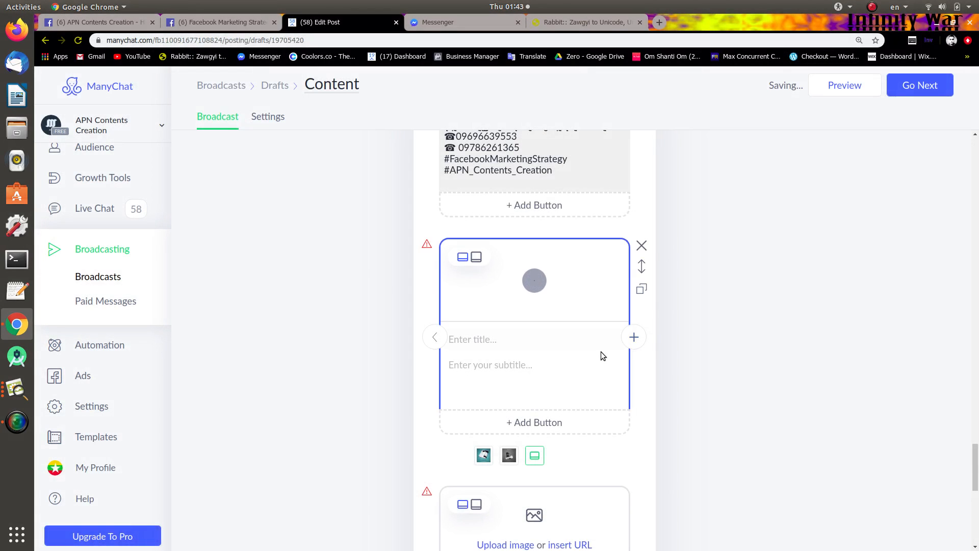
Paste the copied title "APN CONTENTS CREATION" into the third gallery card.
{"action": "left_click", "coordinate": [479, 337]}
{"action": "right_click", "coordinate": [479, 336]}
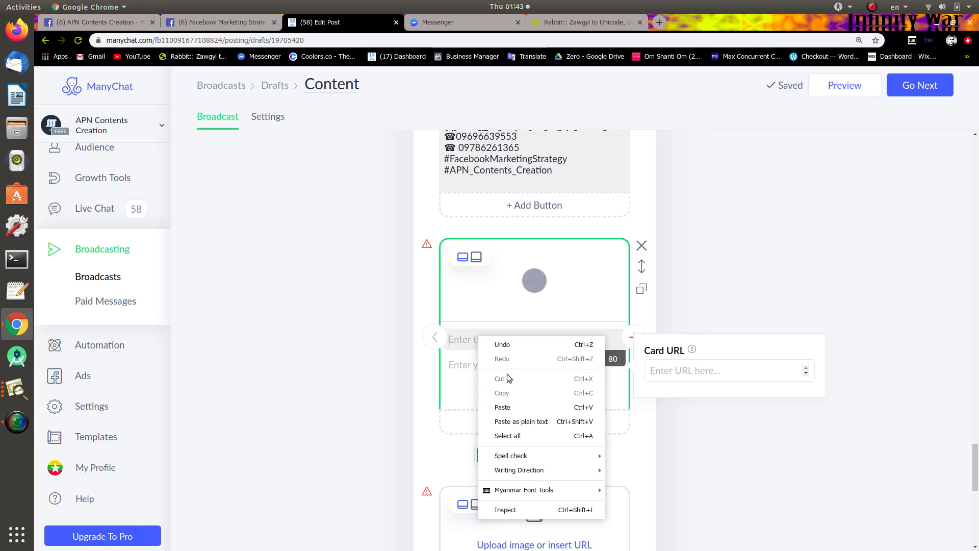
{"action": "left_click", "coordinate": [510, 408]}
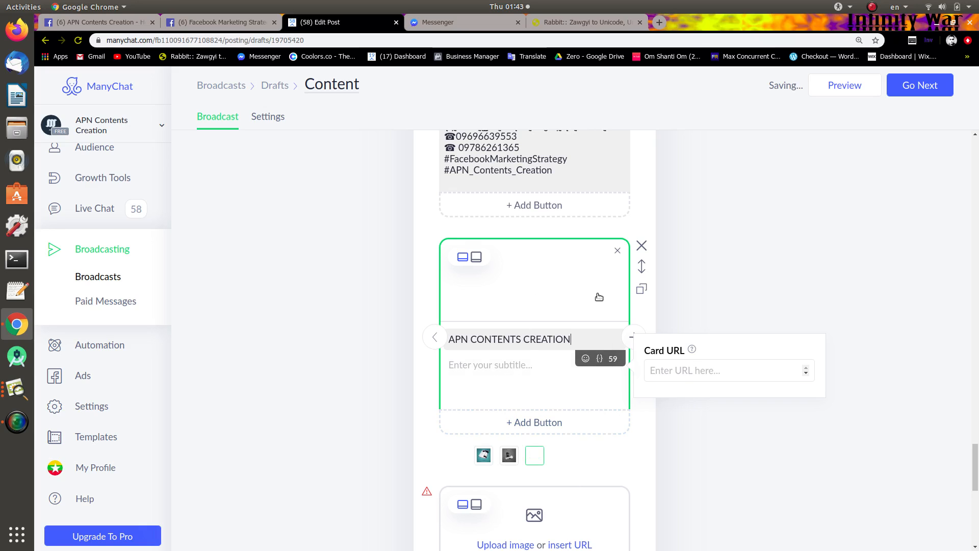
{"action": "left_click", "coordinate": [624, 342]}
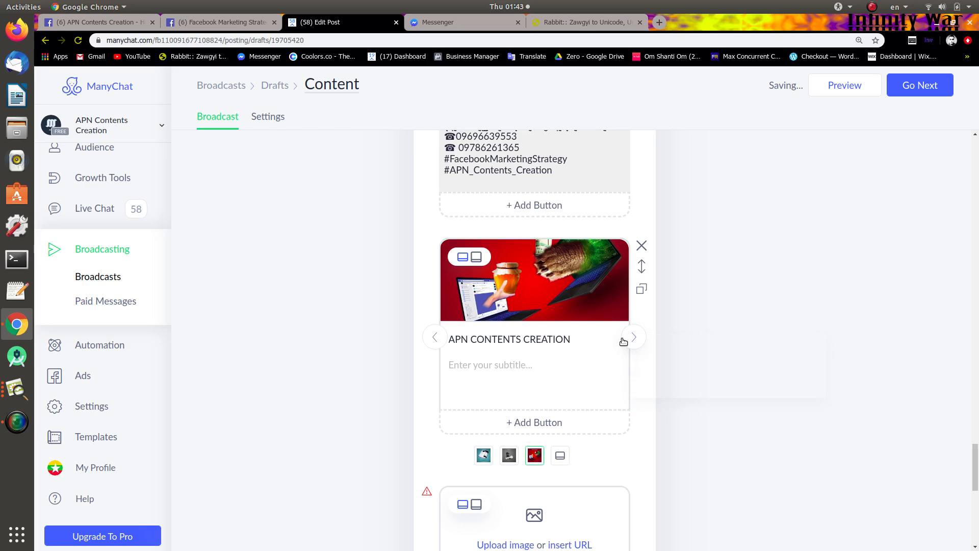
{"action": "left_click", "coordinate": [564, 457]}
{"action": "left_click", "coordinate": [512, 301]}
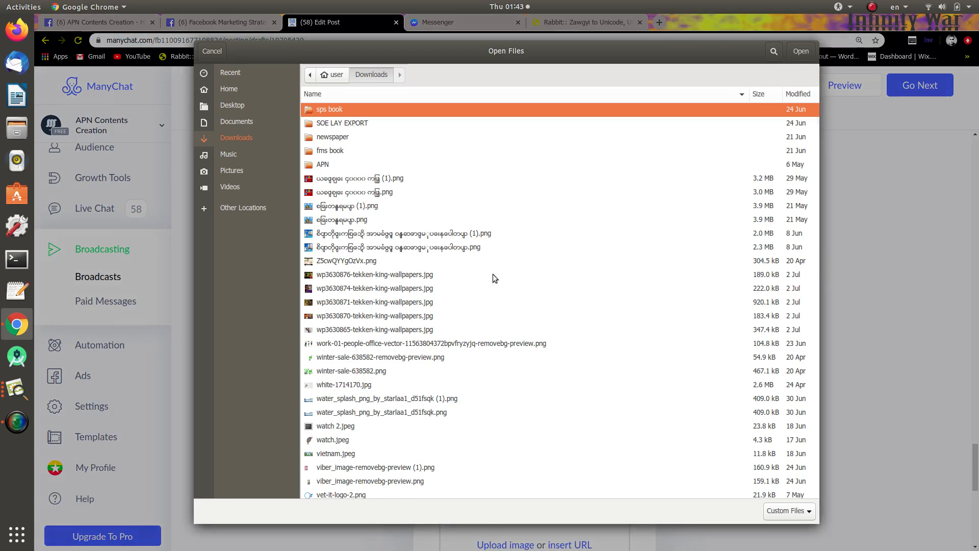
{"action": "left_click", "coordinate": [239, 73]}
{"action": "left_click", "coordinate": [377, 87]}
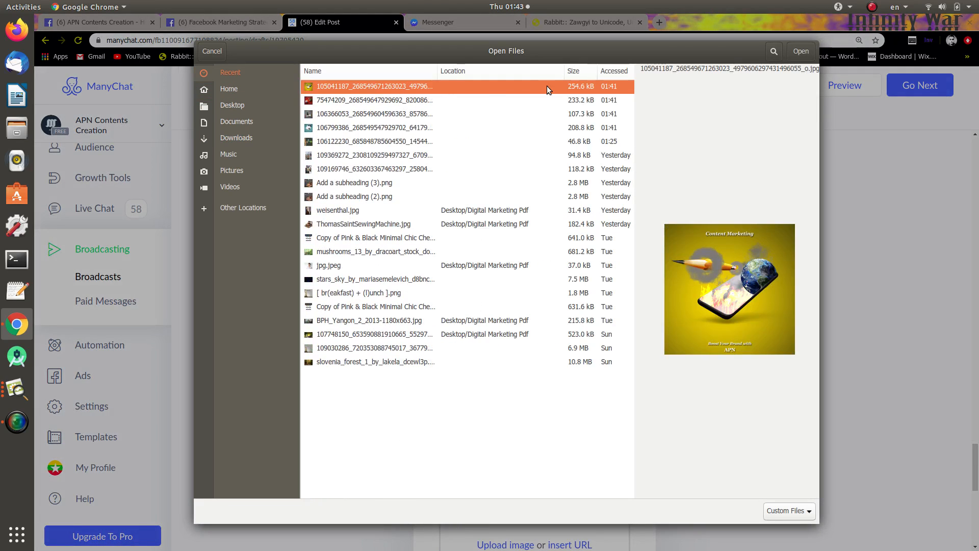
{"action": "left_click", "coordinate": [799, 51]}
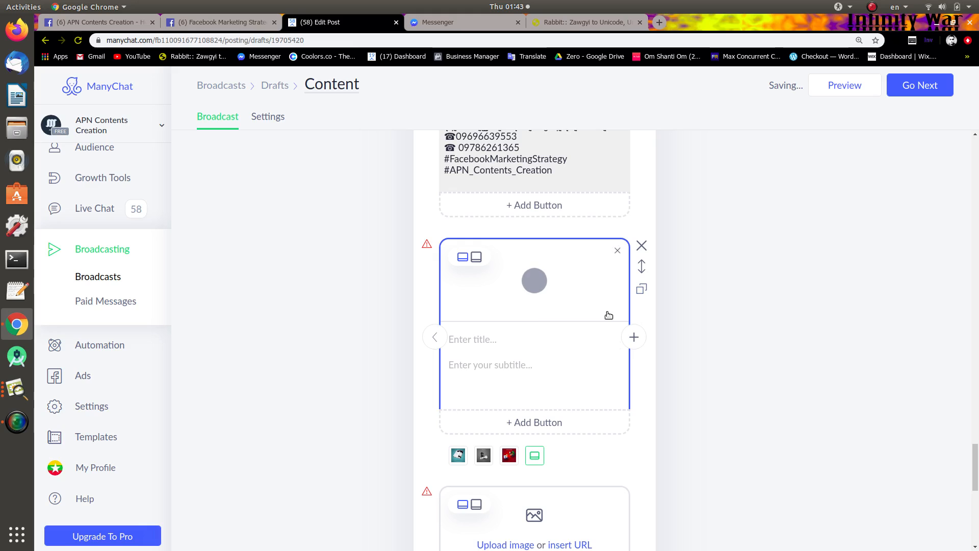
Paste the copied title "APN CONTENTS CREATION" into the fourth gallery card.
{"action": "left_click", "coordinate": [457, 338]}
{"action": "right_click", "coordinate": [466, 342]}
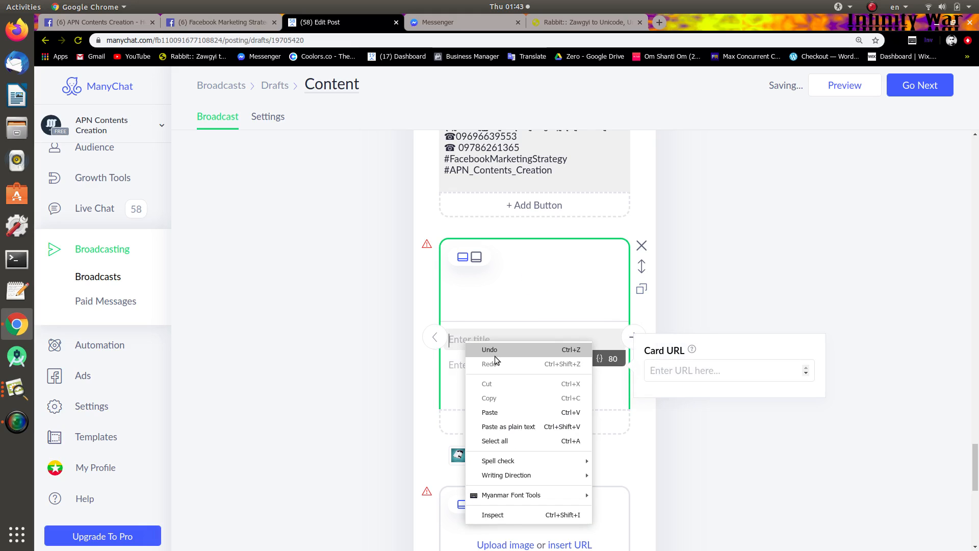
{"action": "left_click", "coordinate": [511, 412]}
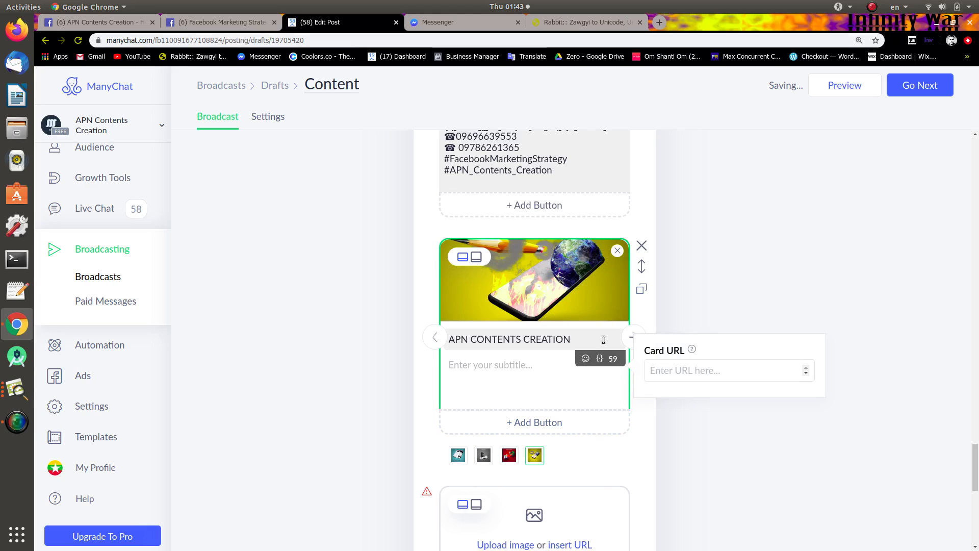
Delete the empty duplicate gallery block below the finished gallery.
{"action": "left_click", "coordinate": [629, 458]}
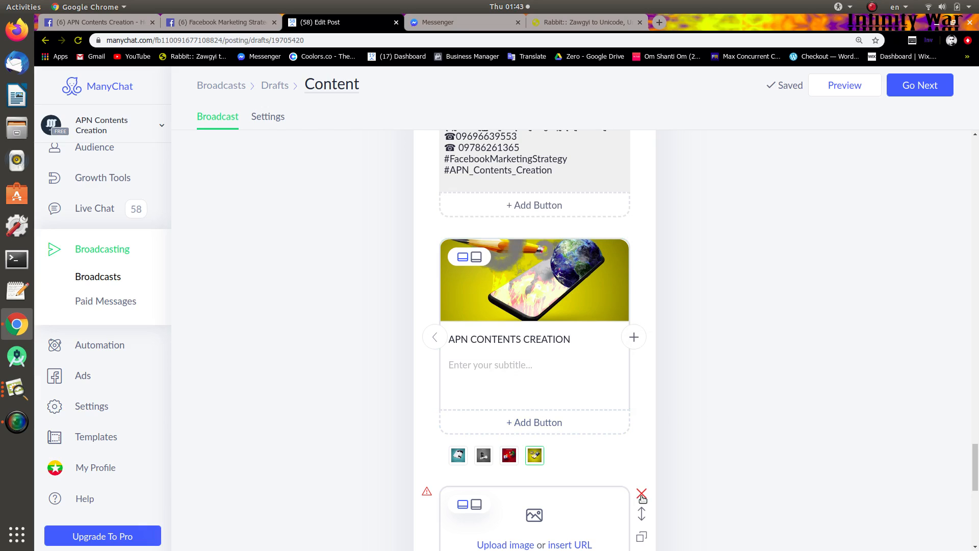
{"action": "left_click", "coordinate": [641, 495]}
{"action": "scroll", "coordinate": [605, 461], "scroll_direction": "down", "scroll_amount": 3}
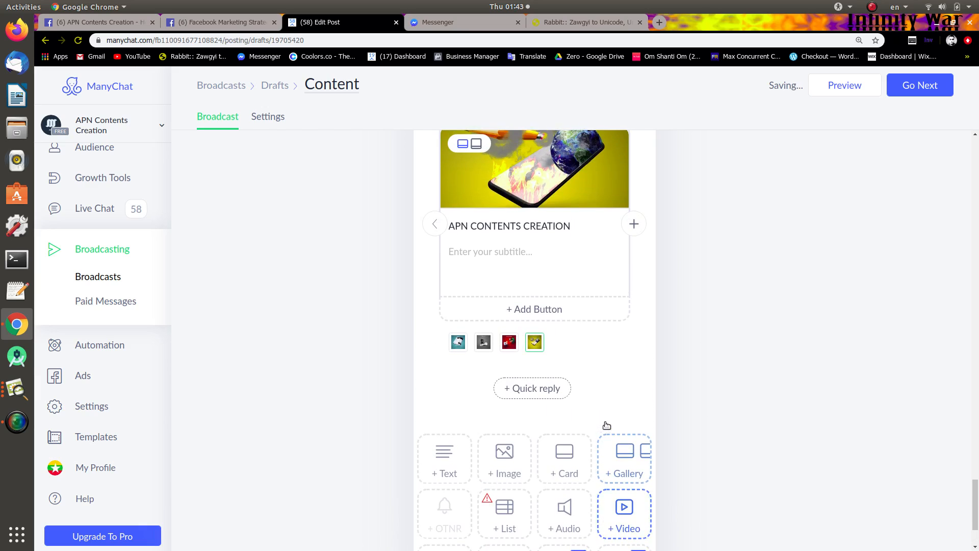
Page back through the gallery cards to the first one and check the end of the text block above it.
{"action": "scroll", "coordinate": [606, 425], "scroll_direction": "up", "scroll_amount": 2}
{"action": "left_click", "coordinate": [437, 309]}
{"action": "left_click", "coordinate": [437, 310]}
{"action": "left_click", "coordinate": [437, 310]}
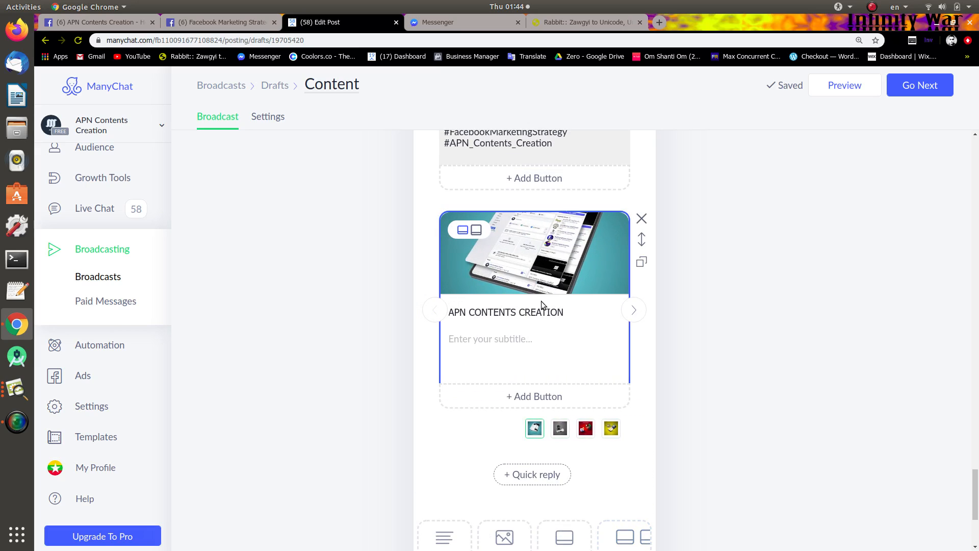
{"action": "scroll", "coordinate": [519, 303], "scroll_direction": "up", "scroll_amount": 6}
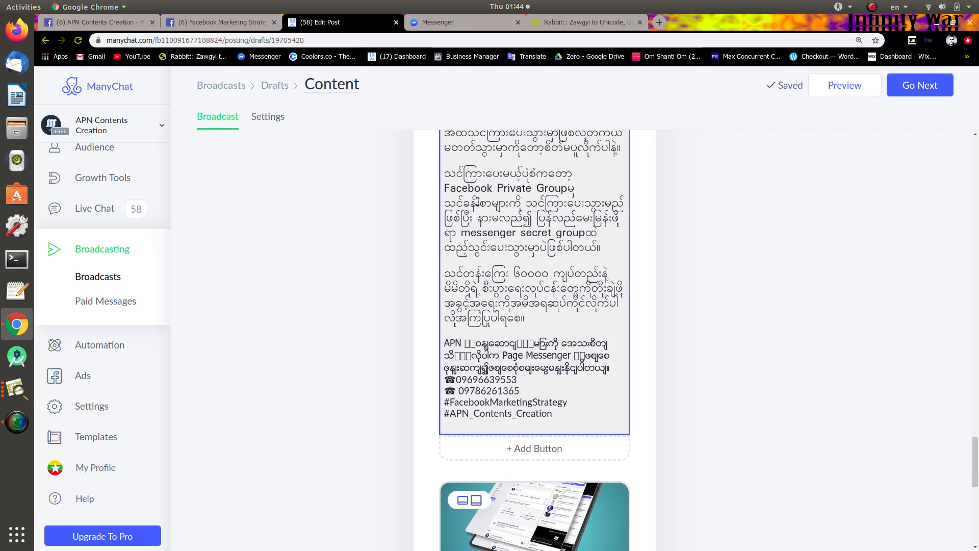
{"action": "scroll", "coordinate": [494, 292], "scroll_direction": "down", "scroll_amount": 3}
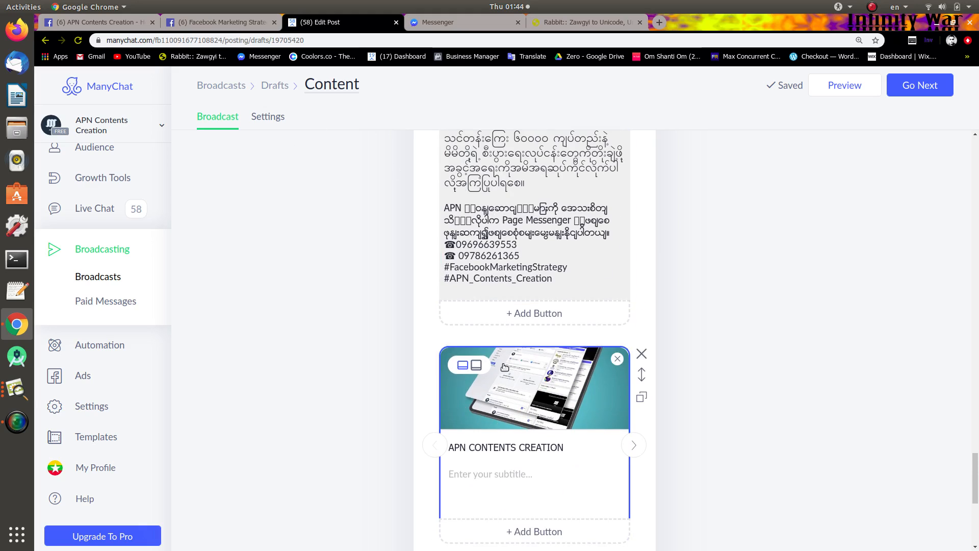
Try the square image format on the gallery cards, then return to the horizontal format.
{"action": "left_click", "coordinate": [477, 366]}
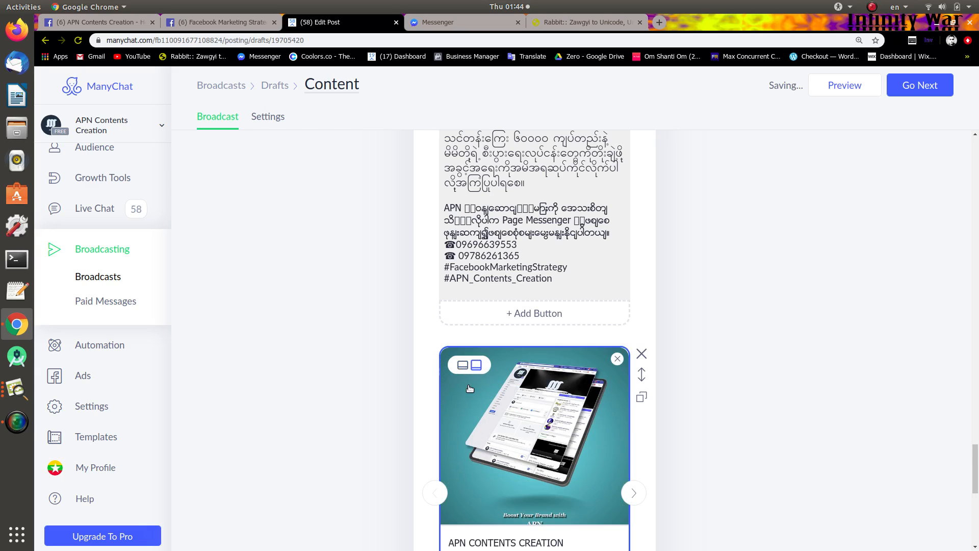
{"action": "scroll", "coordinate": [464, 378], "scroll_direction": "down", "scroll_amount": 2}
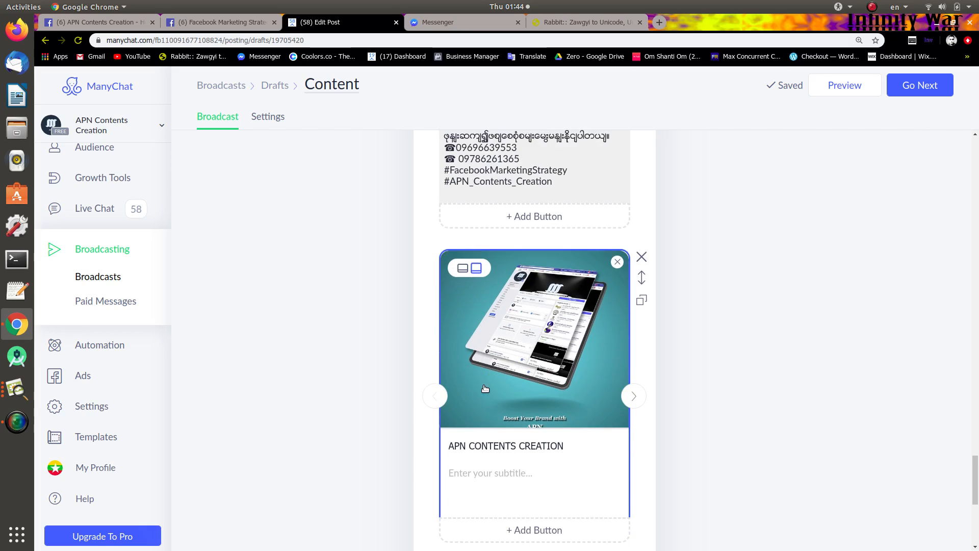
{"action": "left_click", "coordinate": [462, 259]}
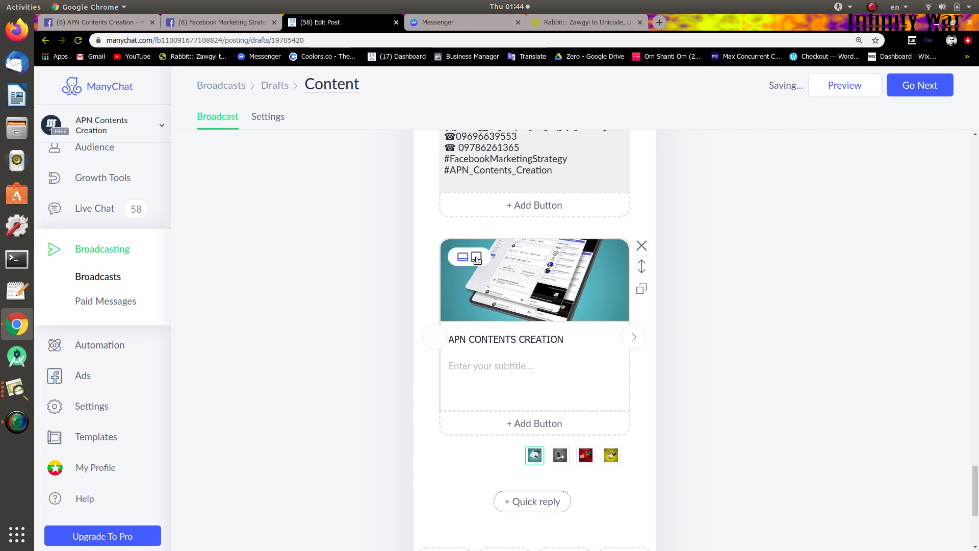
Switch the gallery cards to the square image format and page through them to the fourth card.
{"action": "left_click", "coordinate": [477, 259]}
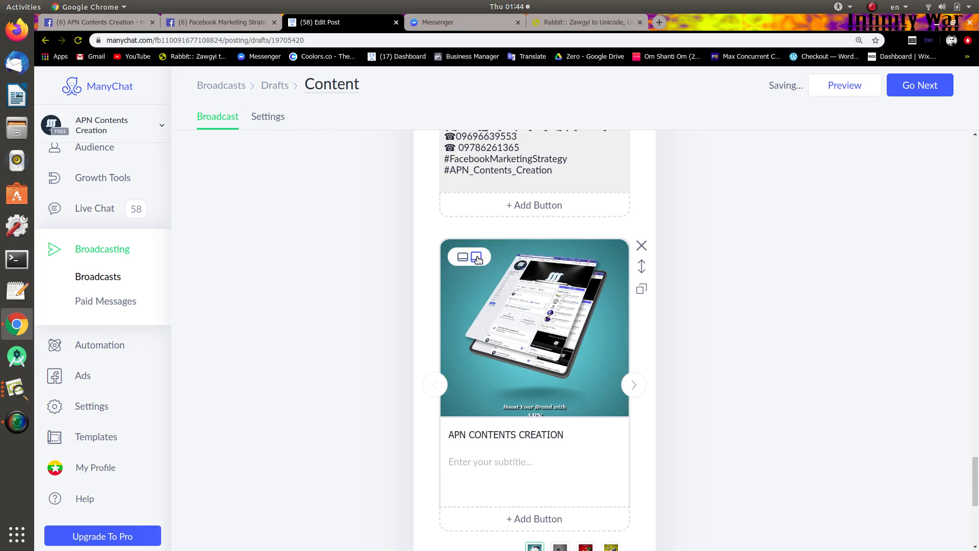
{"action": "left_click", "coordinate": [634, 385]}
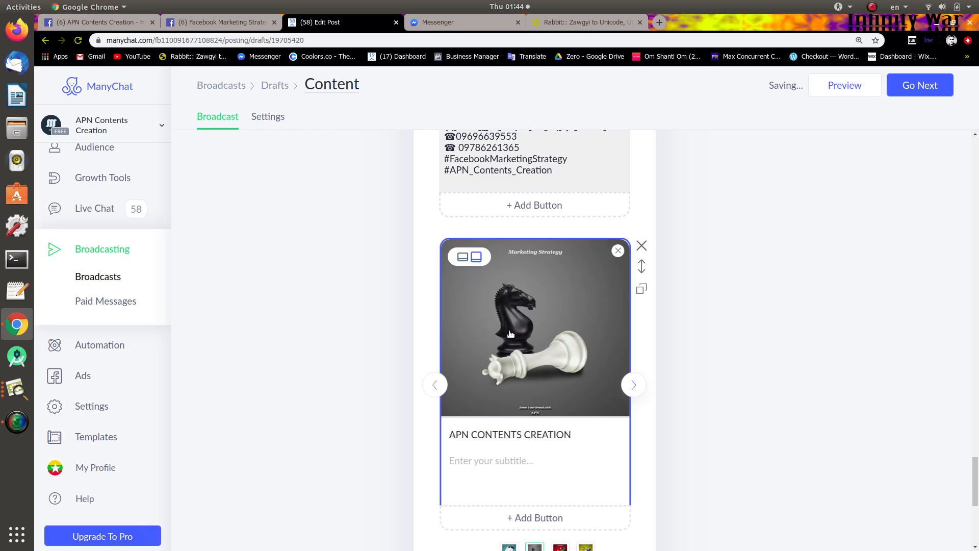
{"action": "left_click", "coordinate": [634, 386]}
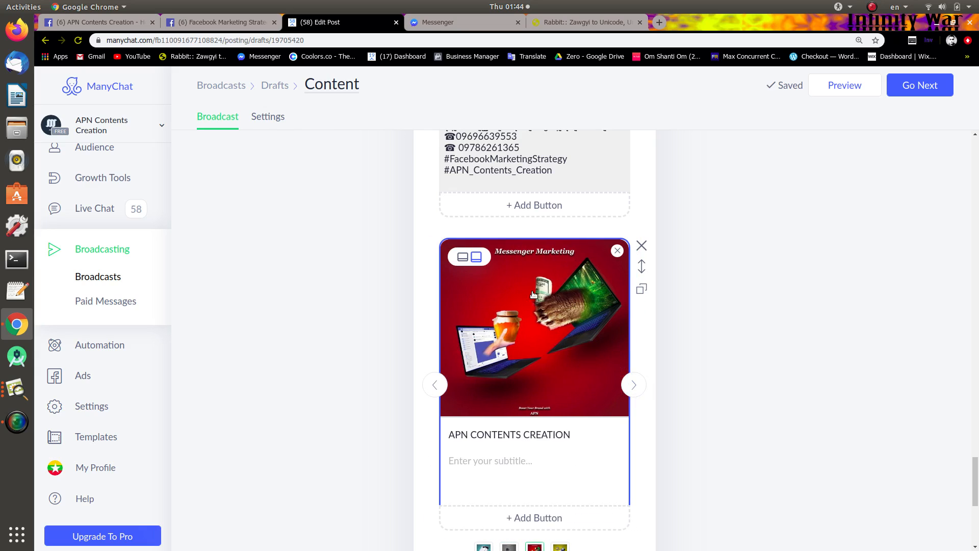
{"action": "left_click", "coordinate": [634, 386]}
Review the message text above the gallery, and continue to the broadcast's settings.
{"action": "scroll", "coordinate": [567, 227], "scroll_direction": "up", "scroll_amount": 15}
{"action": "scroll", "coordinate": [542, 287], "scroll_direction": "up", "scroll_amount": 20}
{"action": "scroll", "coordinate": [546, 277], "scroll_direction": "up", "scroll_amount": 15}
{"action": "scroll", "coordinate": [550, 274], "scroll_direction": "down", "scroll_amount": 20}
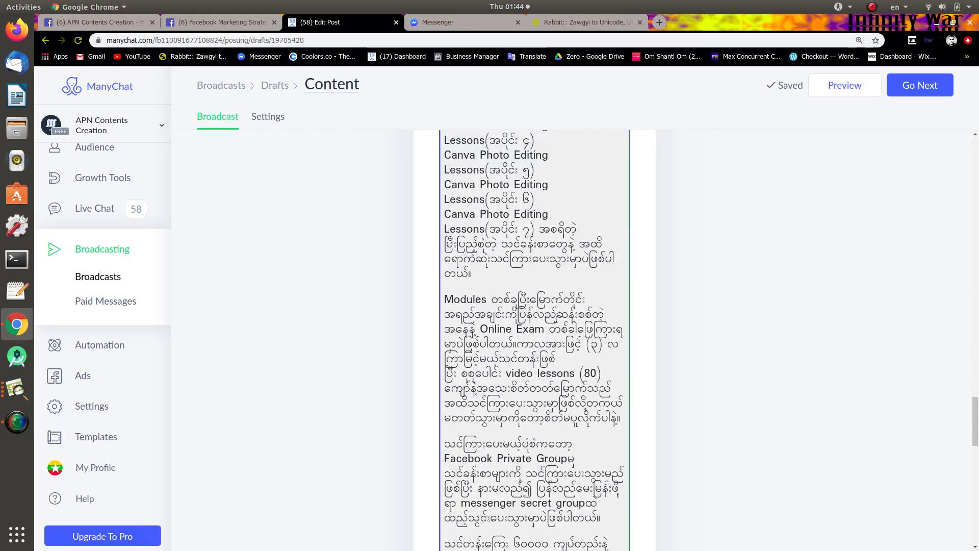
{"action": "scroll", "coordinate": [555, 319], "scroll_direction": "down", "scroll_amount": 12}
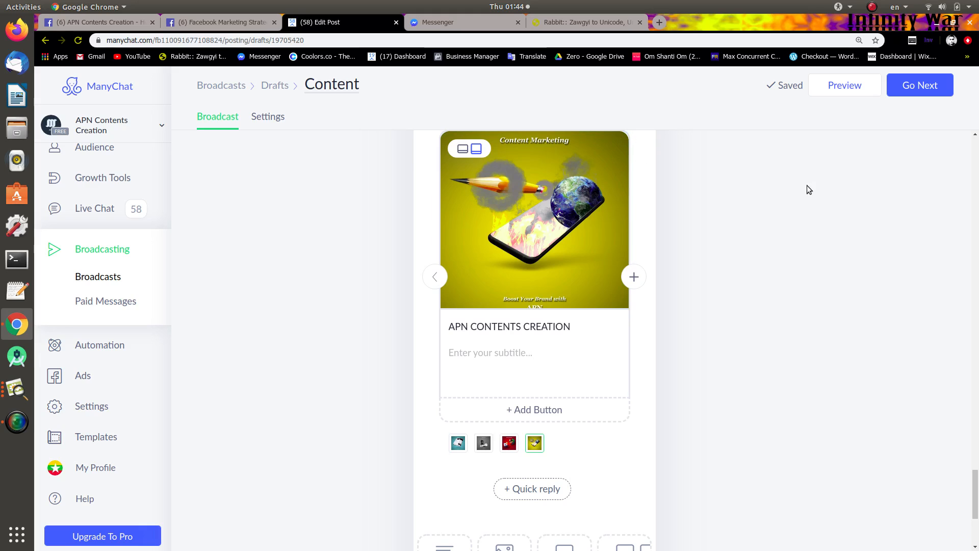
{"action": "left_click", "coordinate": [920, 92]}
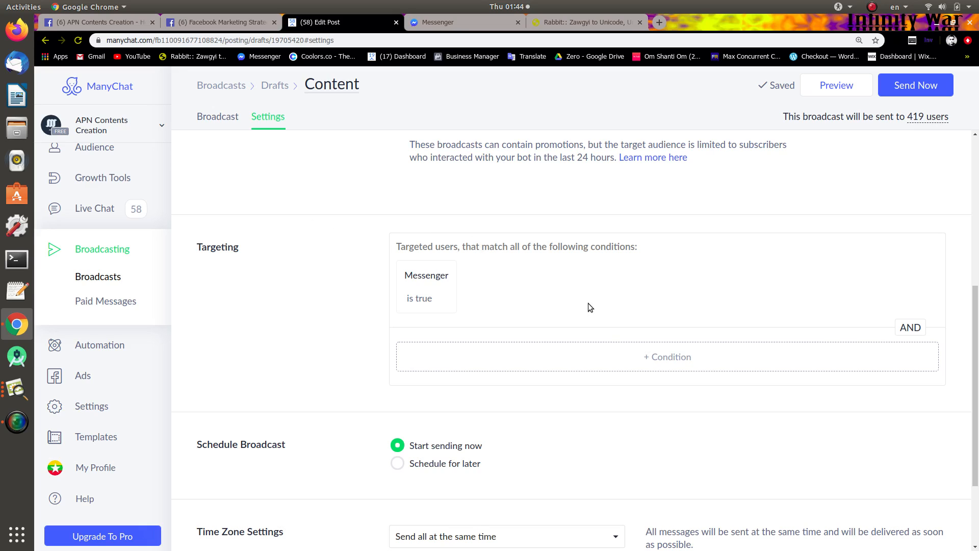
Add a targeting condition that limits the broadcast to users whose Gender is Male.
{"action": "scroll", "coordinate": [585, 304], "scroll_direction": "down", "scroll_amount": 2}
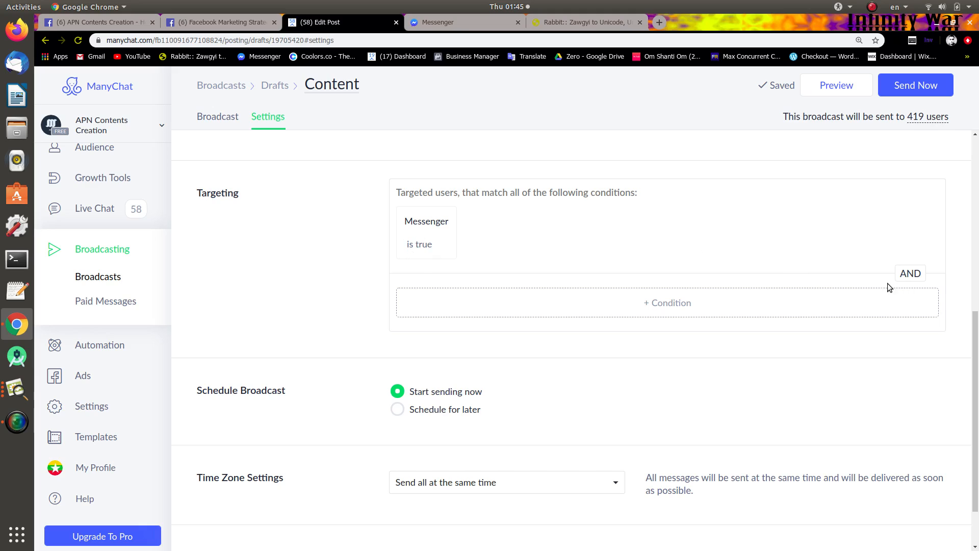
{"action": "left_click", "coordinate": [674, 305]}
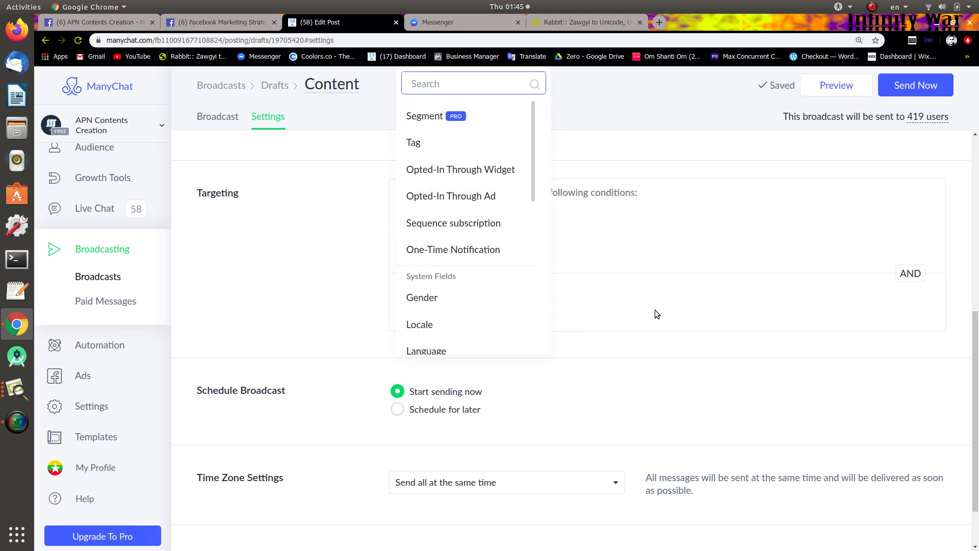
{"action": "scroll", "coordinate": [466, 163], "scroll_direction": "down", "scroll_amount": 3}
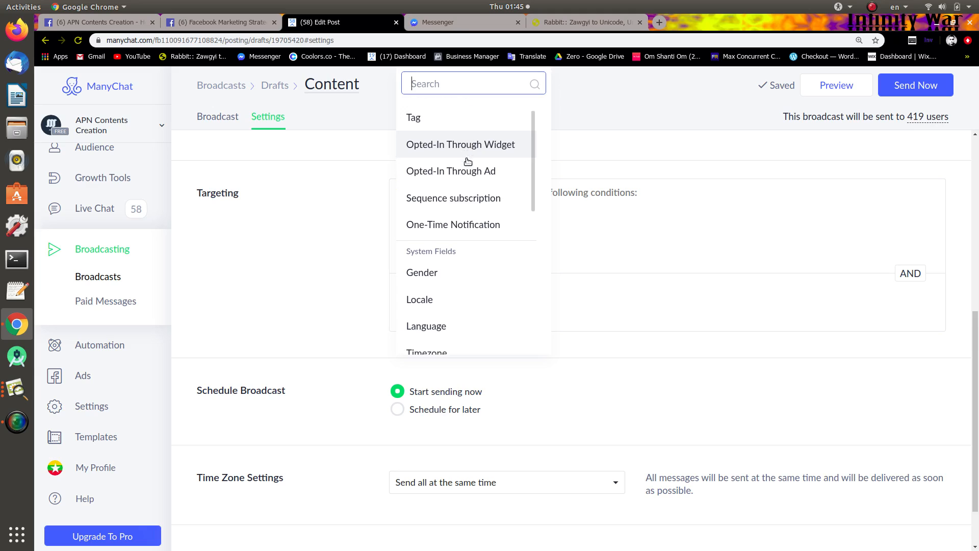
{"action": "scroll", "coordinate": [449, 189], "scroll_direction": "down", "scroll_amount": 3}
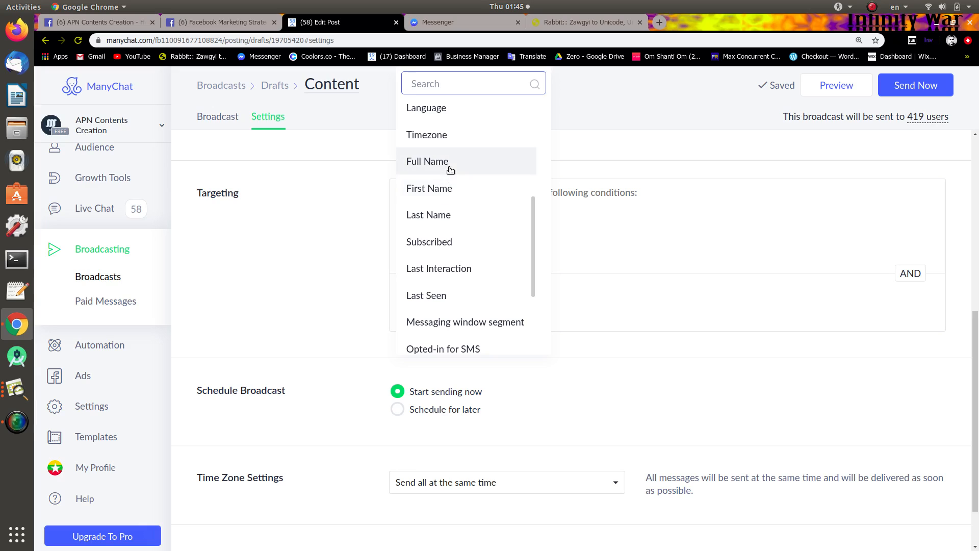
{"action": "scroll", "coordinate": [448, 227], "scroll_direction": "up", "scroll_amount": 3}
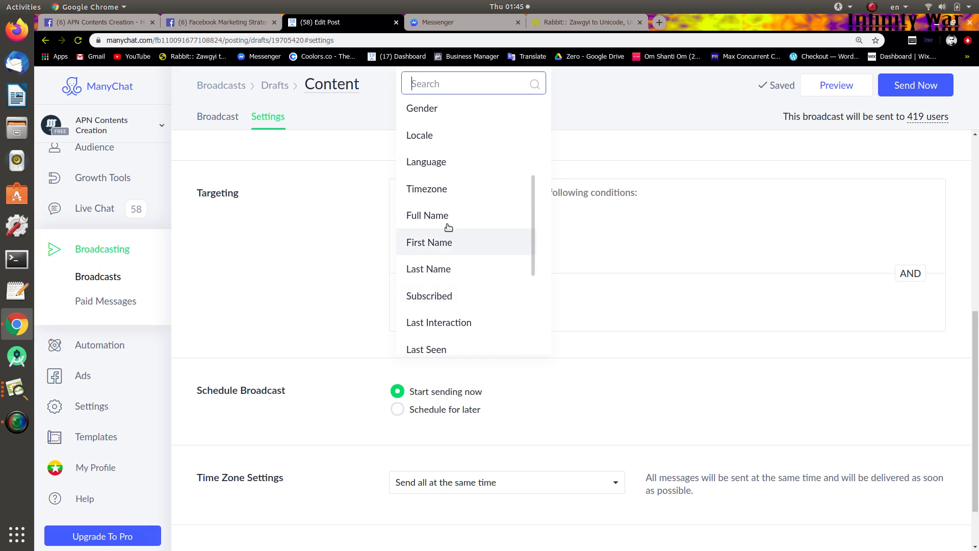
{"action": "left_click", "coordinate": [437, 194]}
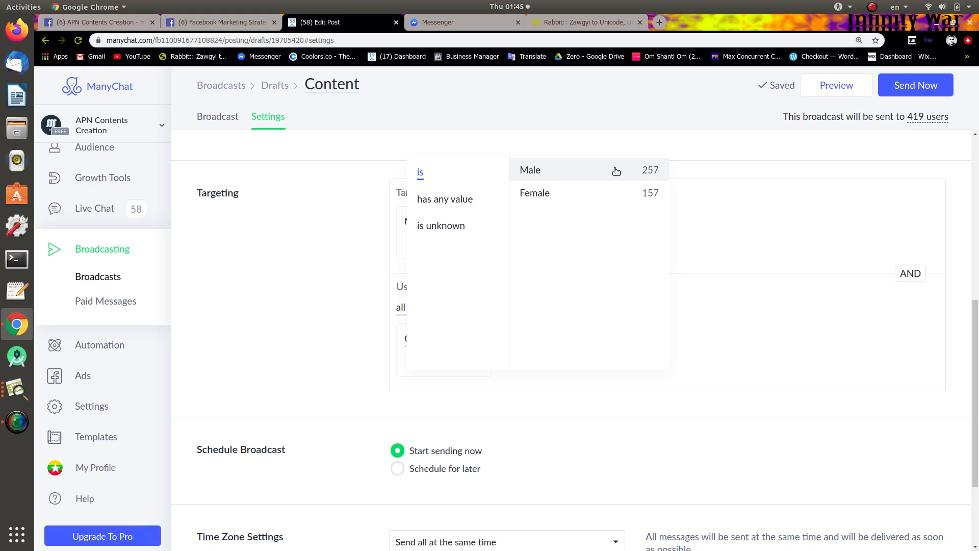
{"action": "left_click", "coordinate": [632, 170]}
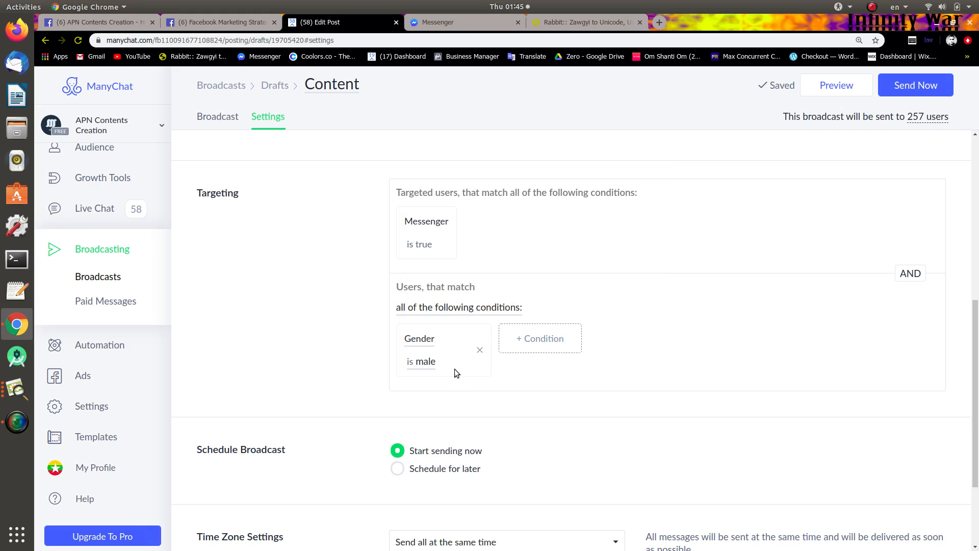
Try the Schedule for later option for the broadcast, and return to Start sending now.
{"action": "scroll", "coordinate": [593, 359], "scroll_direction": "down", "scroll_amount": 3}
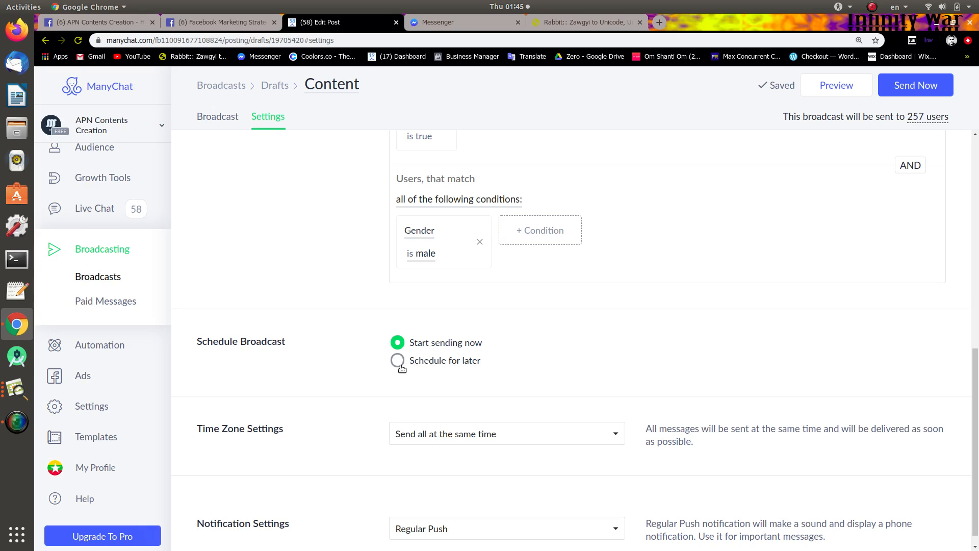
{"action": "left_click", "coordinate": [467, 363]}
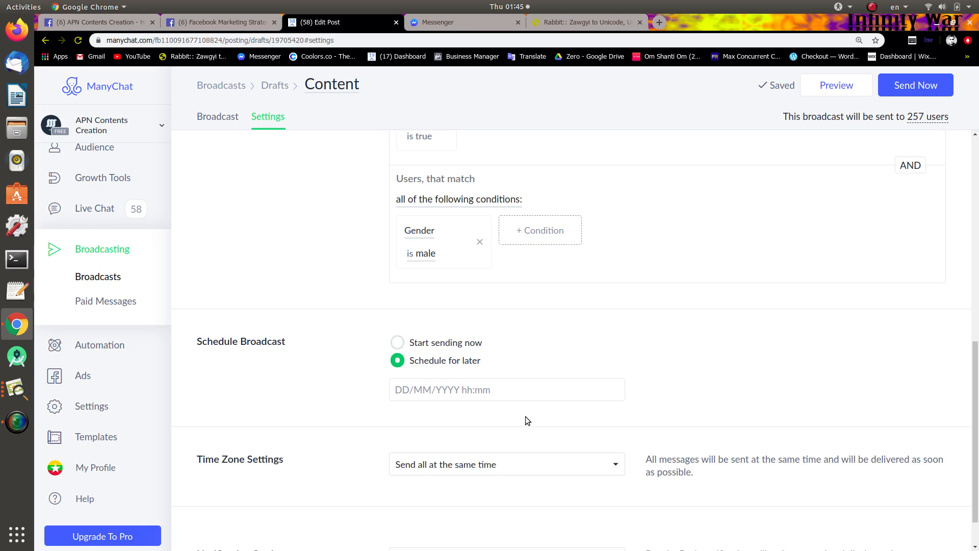
{"action": "left_click", "coordinate": [398, 346]}
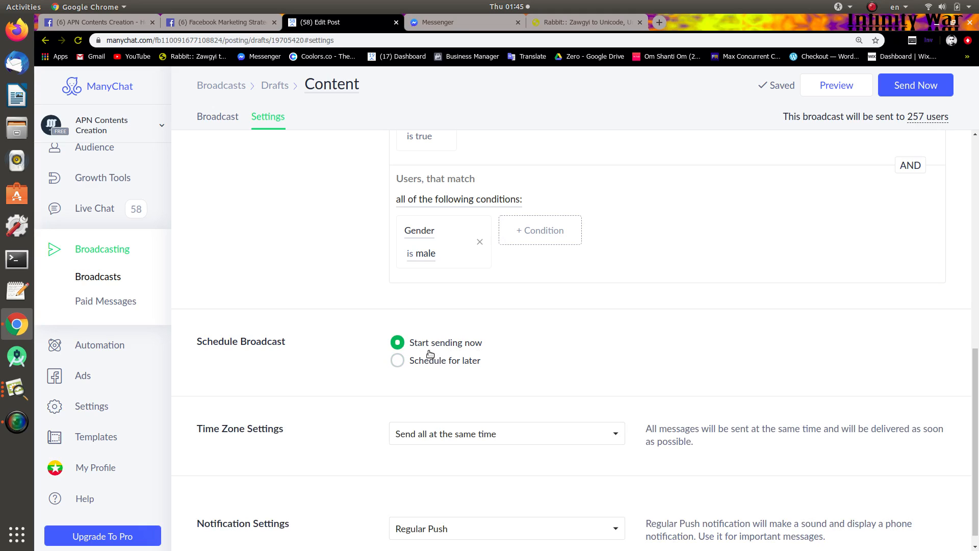
Choose Send all at the same time for the time zone setting and Regular Push for notifications.
{"action": "scroll", "coordinate": [505, 360], "scroll_direction": "down", "scroll_amount": 1}
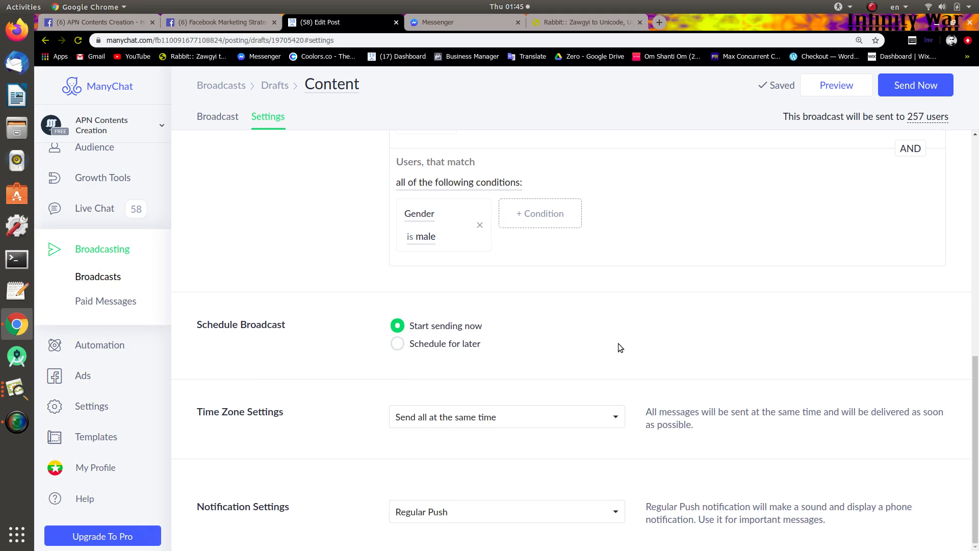
{"action": "left_click", "coordinate": [498, 423]}
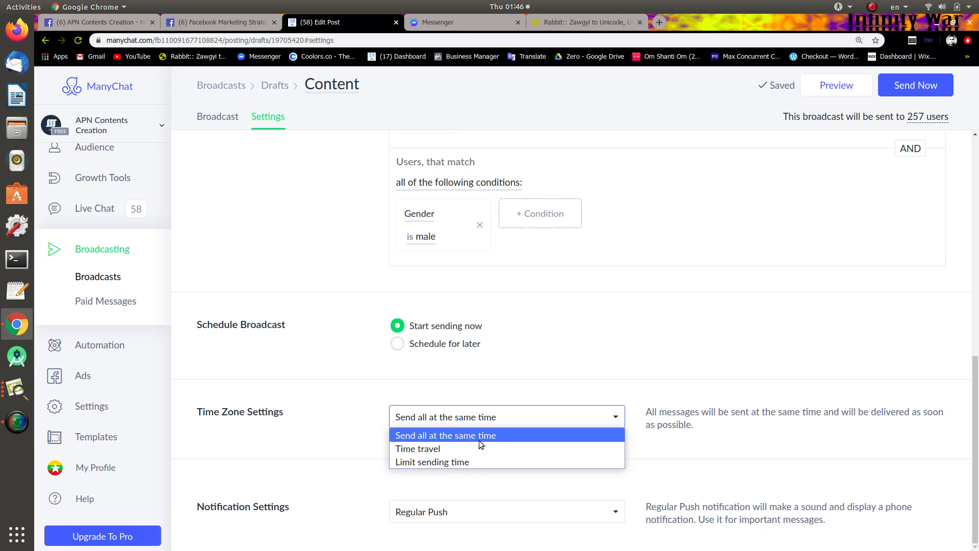
{"action": "left_click", "coordinate": [465, 437]}
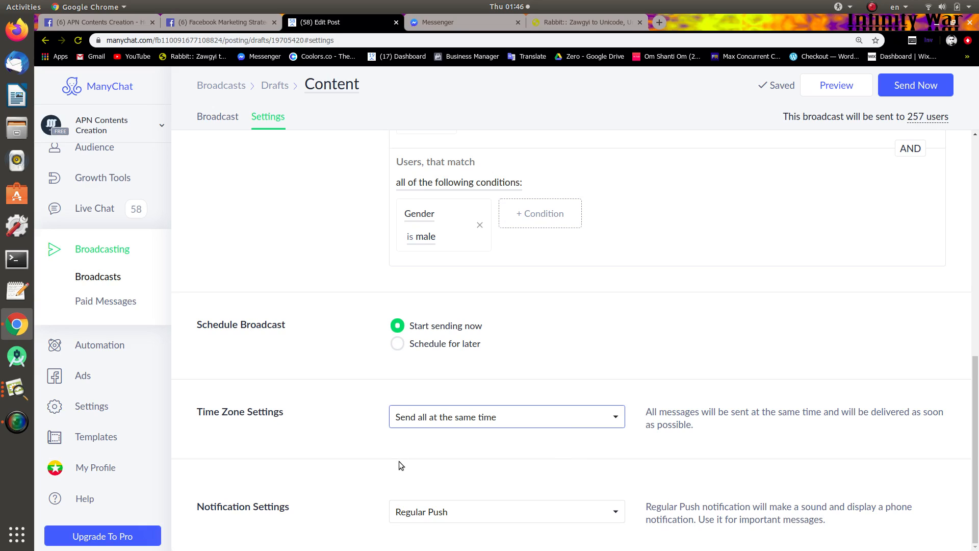
{"action": "left_click", "coordinate": [456, 515]}
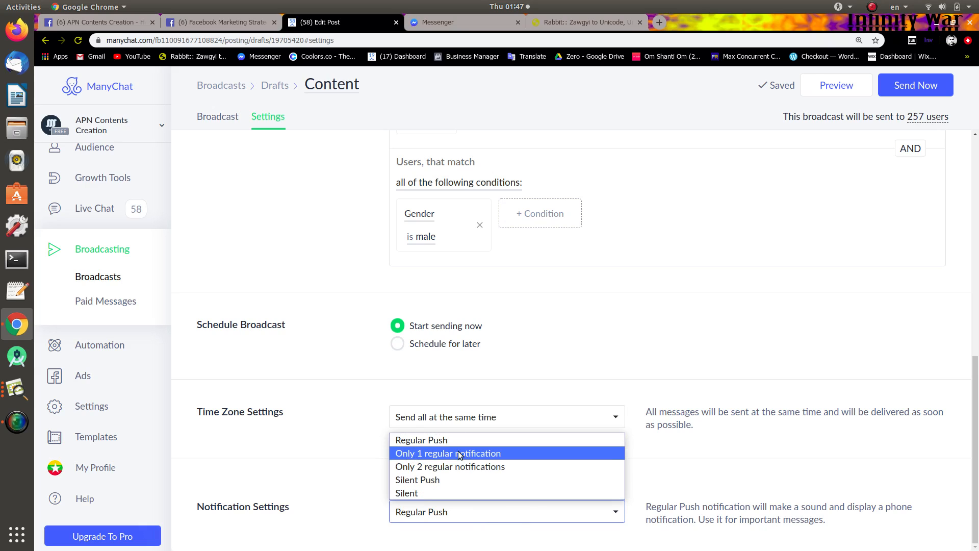
{"action": "left_click", "coordinate": [470, 439]}
Review the content type options and mark the broadcast as Non-promotional or Mixed content (message tags applied).
{"action": "scroll", "coordinate": [663, 436], "scroll_direction": "up", "scroll_amount": 10}
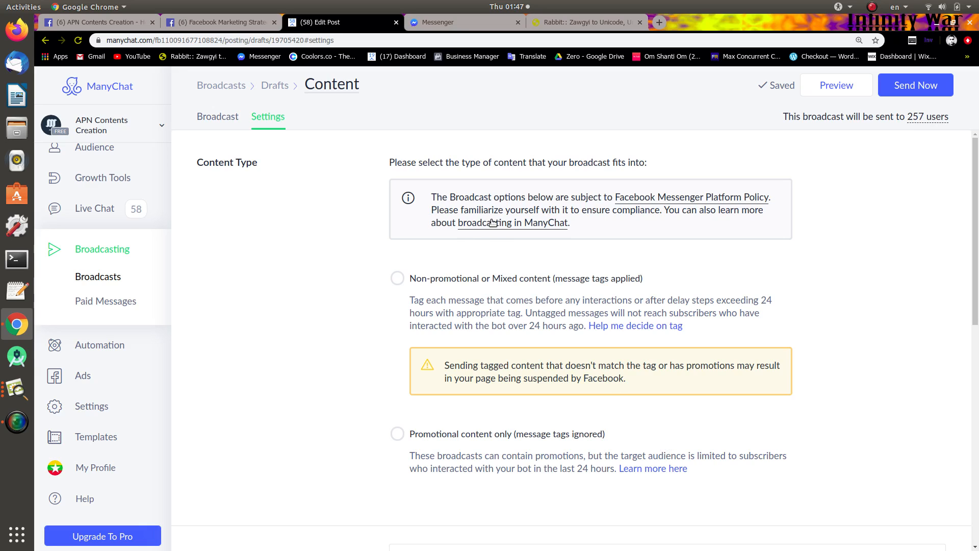
{"action": "scroll", "coordinate": [483, 303], "scroll_direction": "down", "scroll_amount": 3}
{"action": "scroll", "coordinate": [483, 303], "scroll_direction": "down", "scroll_amount": 3}
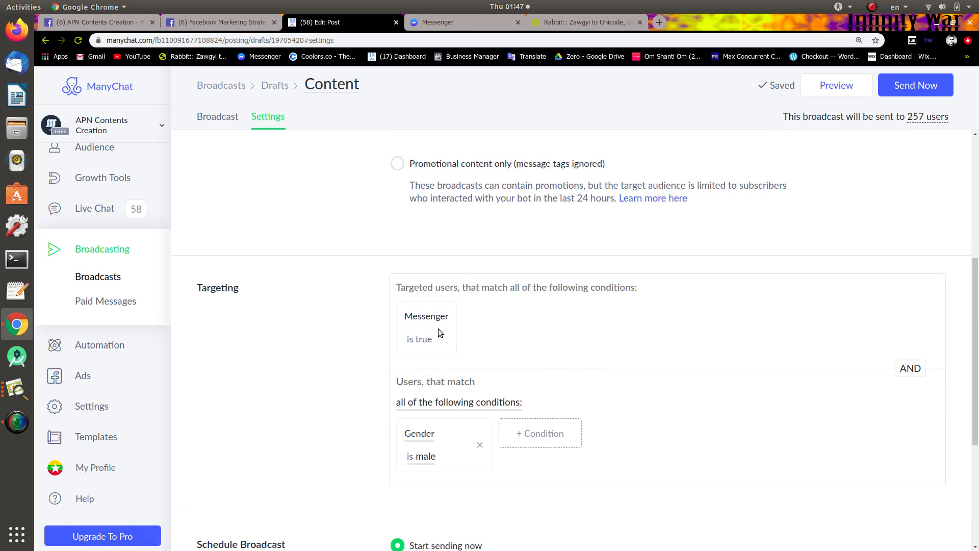
{"action": "scroll", "coordinate": [491, 350], "scroll_direction": "up", "scroll_amount": 6}
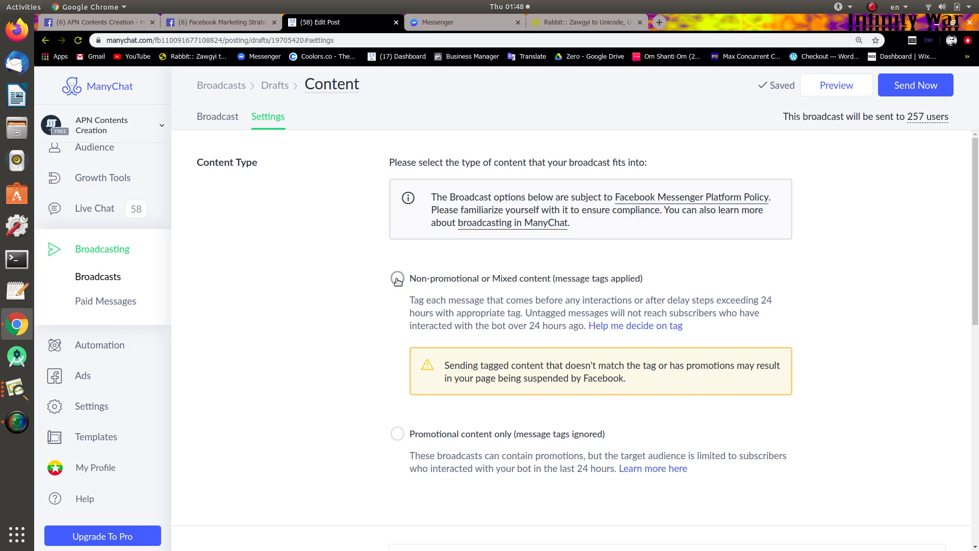
{"action": "scroll", "coordinate": [418, 408], "scroll_direction": "down", "scroll_amount": 1}
{"action": "scroll", "coordinate": [419, 432], "scroll_direction": "down", "scroll_amount": 3}
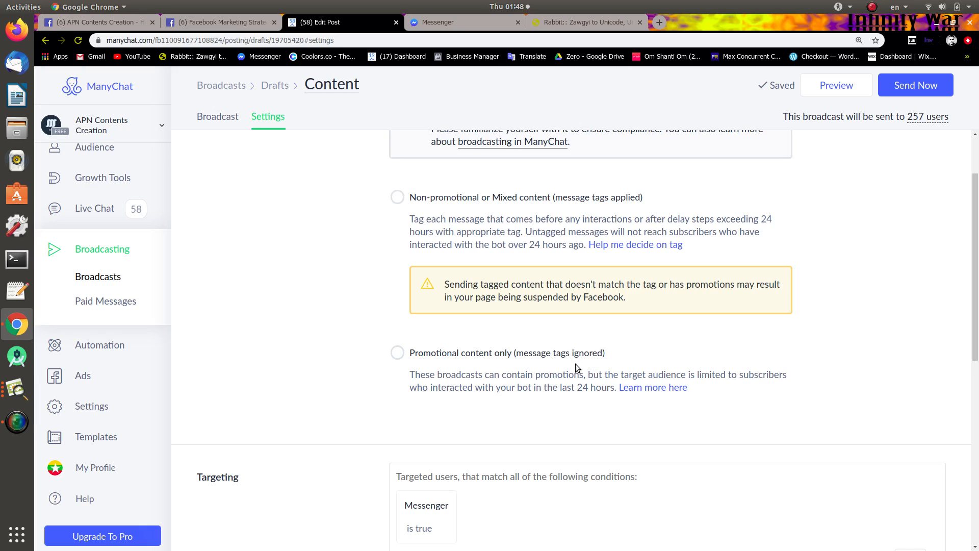
{"action": "scroll", "coordinate": [490, 400], "scroll_direction": "up", "scroll_amount": 3}
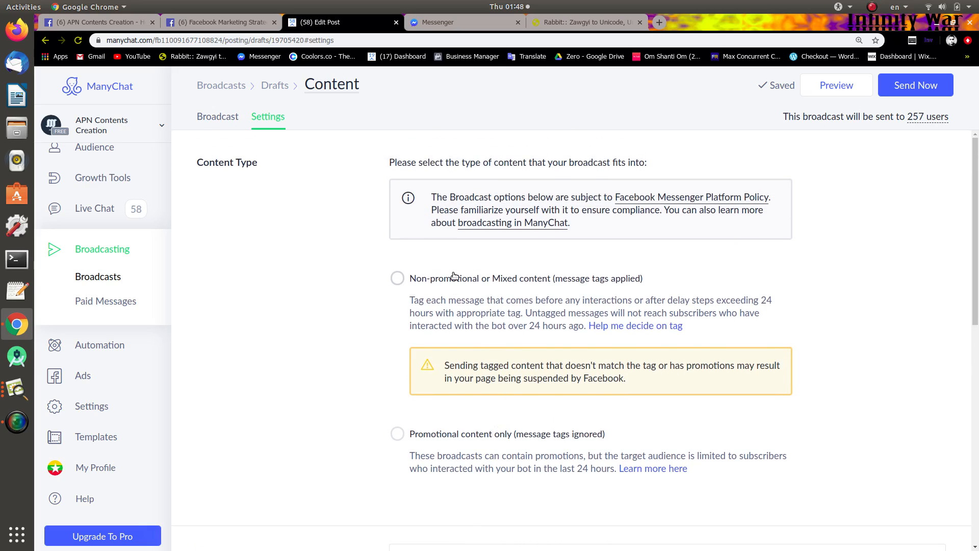
{"action": "left_click", "coordinate": [397, 280]}
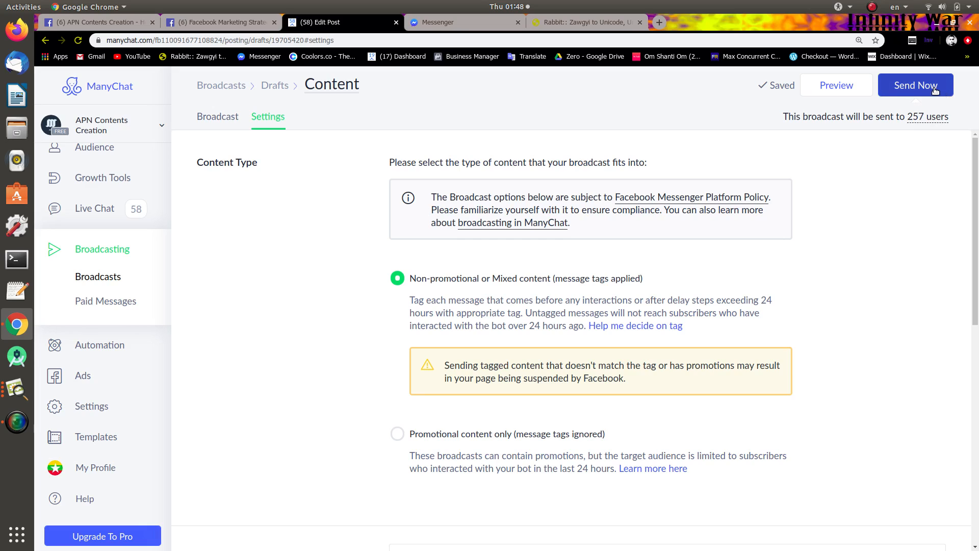
Try to send the broadcast, and set the Post message's content type to Other.
{"action": "left_click", "coordinate": [935, 91]}
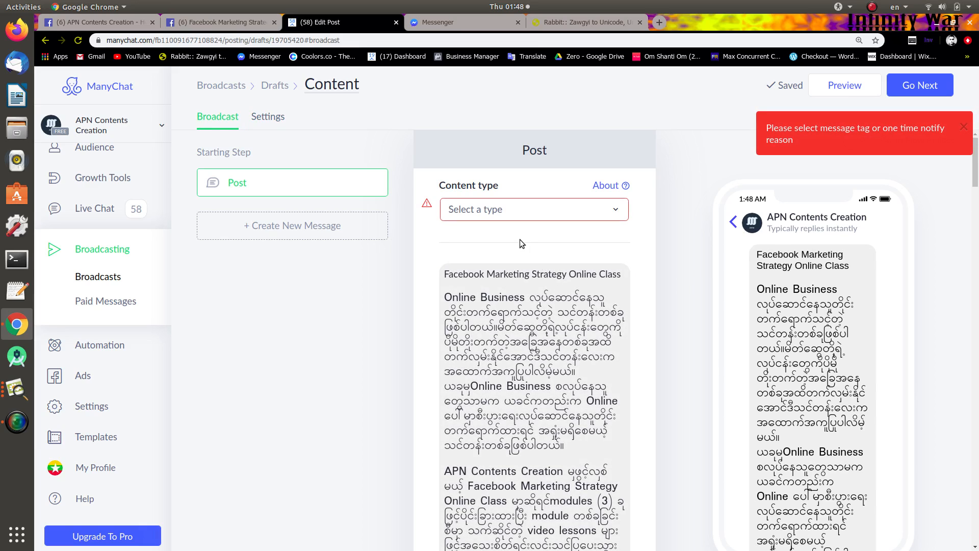
{"action": "left_click", "coordinate": [502, 210]}
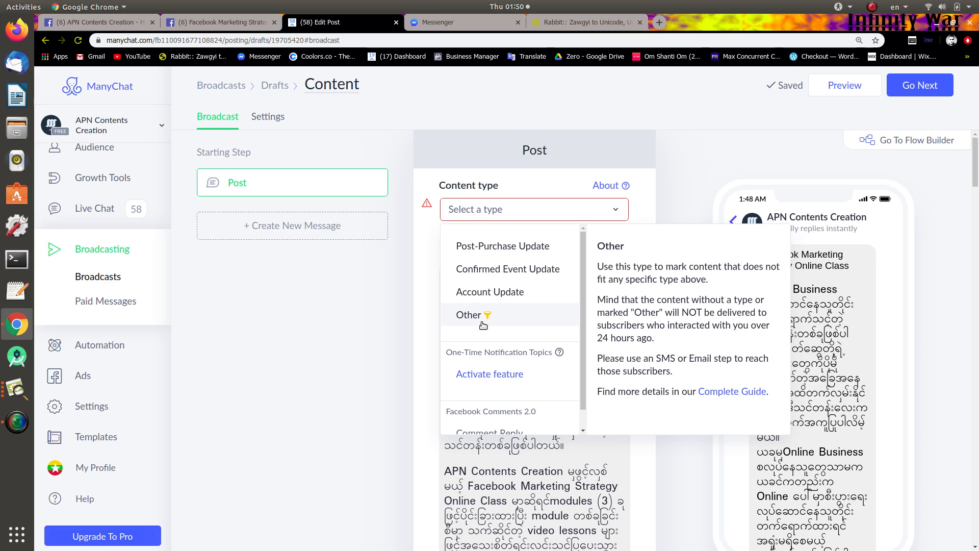
{"action": "left_click", "coordinate": [483, 321]}
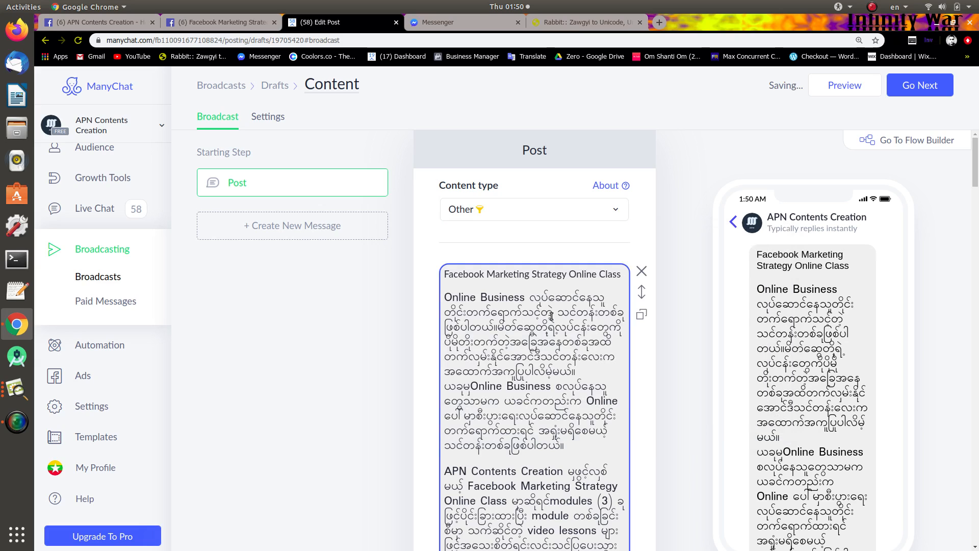
Send the broadcast from its settings, and open and reload the broadcast history.
{"action": "left_click", "coordinate": [930, 93]}
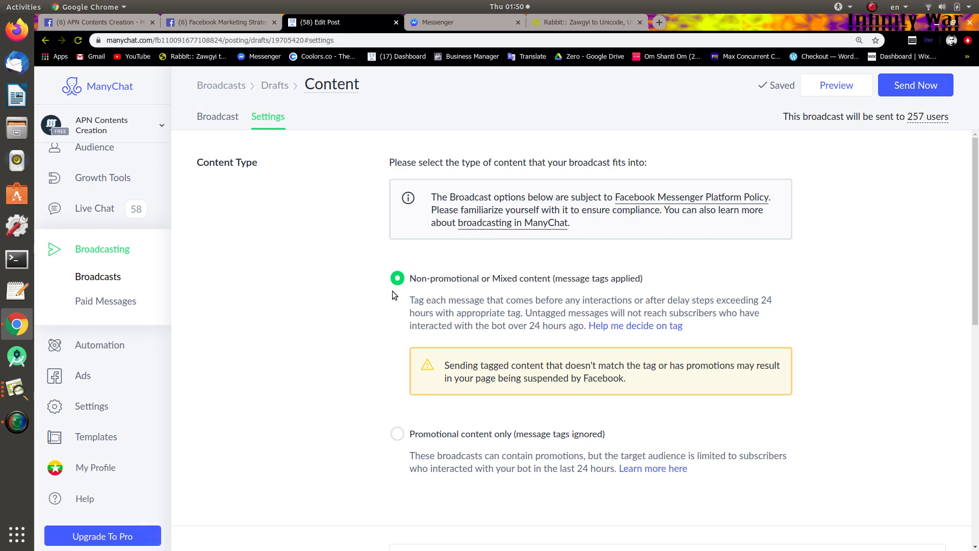
{"action": "left_click", "coordinate": [939, 86]}
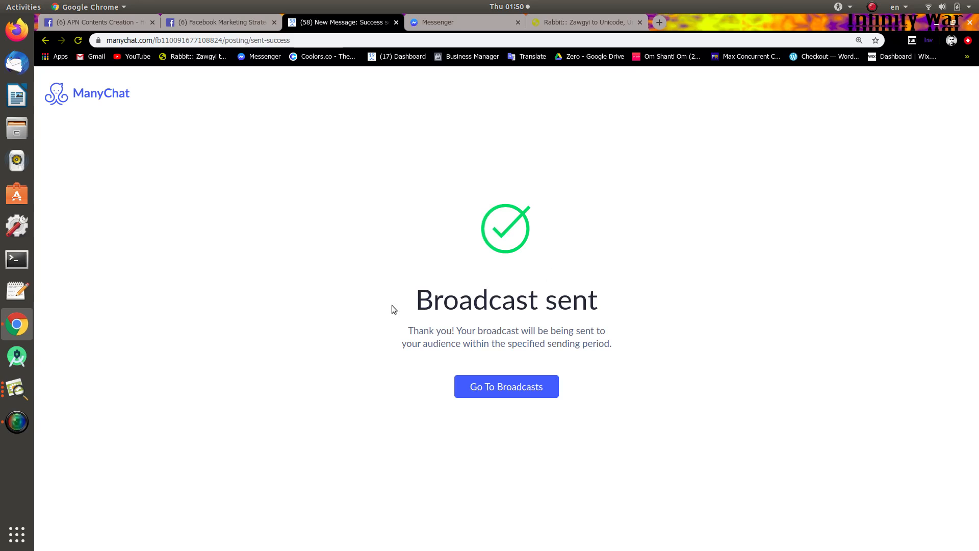
{"action": "left_click", "coordinate": [514, 394]}
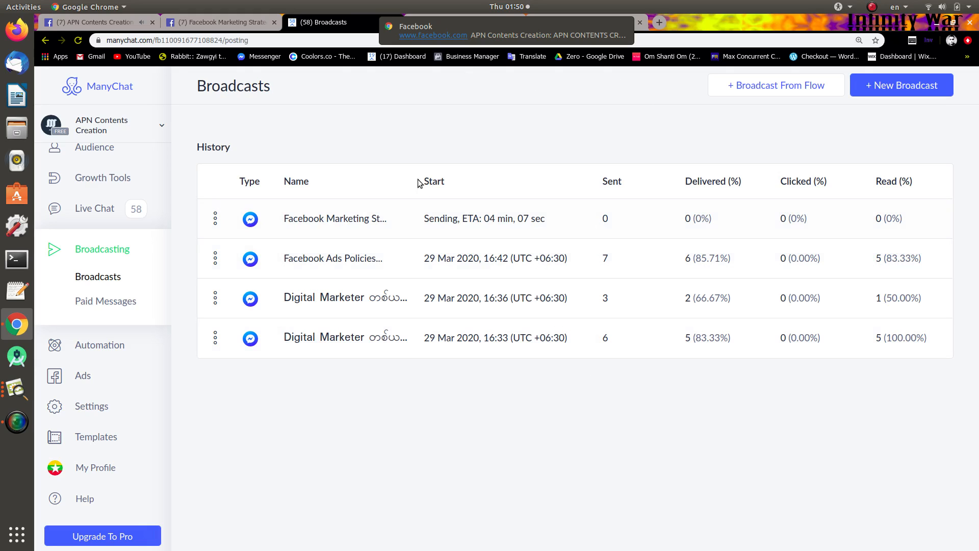
{"action": "left_click", "coordinate": [83, 43]}
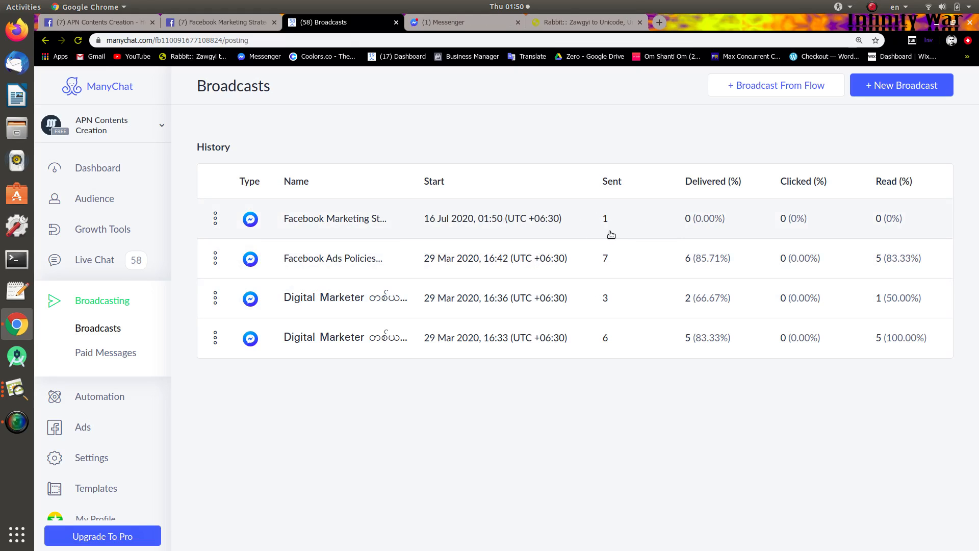
Switch to Messenger and look through the received broadcast in the APN Contents Creation chat.
{"action": "left_click", "coordinate": [455, 20]}
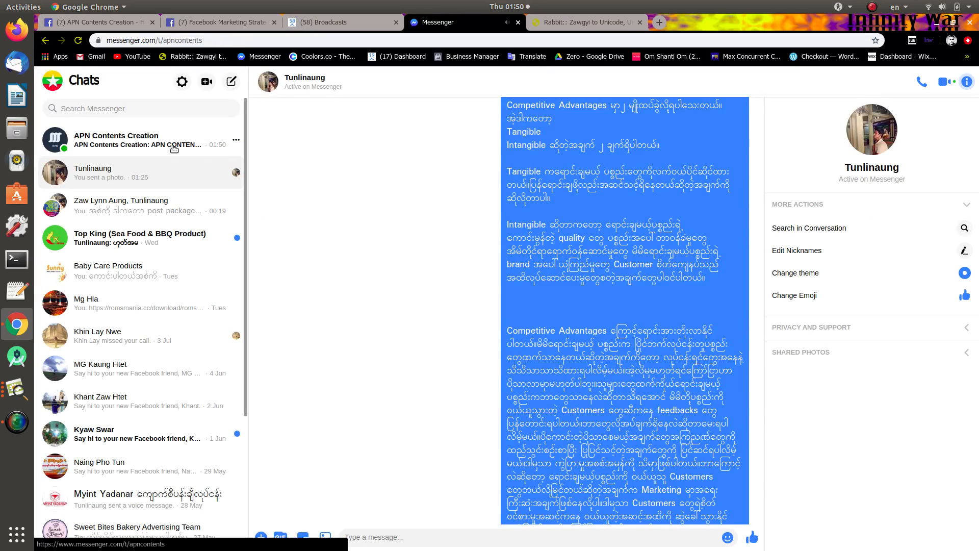
{"action": "left_click", "coordinate": [136, 140]}
{"action": "scroll", "coordinate": [588, 255], "scroll_direction": "up", "scroll_amount": 15}
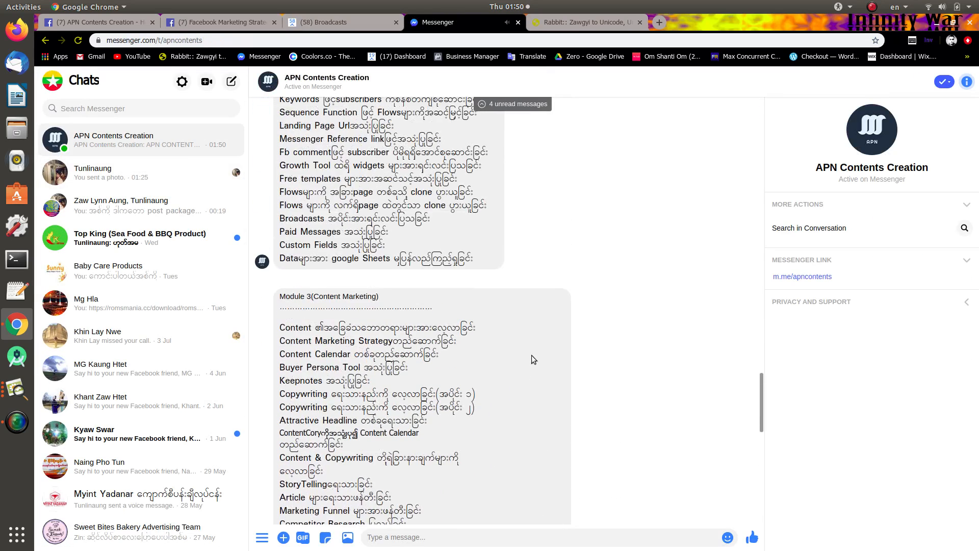
Read through the received course description in the APN Contents Creation chat, from its Facebook Marketing Strategy Online Class heading to the closing hashtags.
{"action": "scroll", "coordinate": [528, 373], "scroll_direction": "up", "scroll_amount": 10}
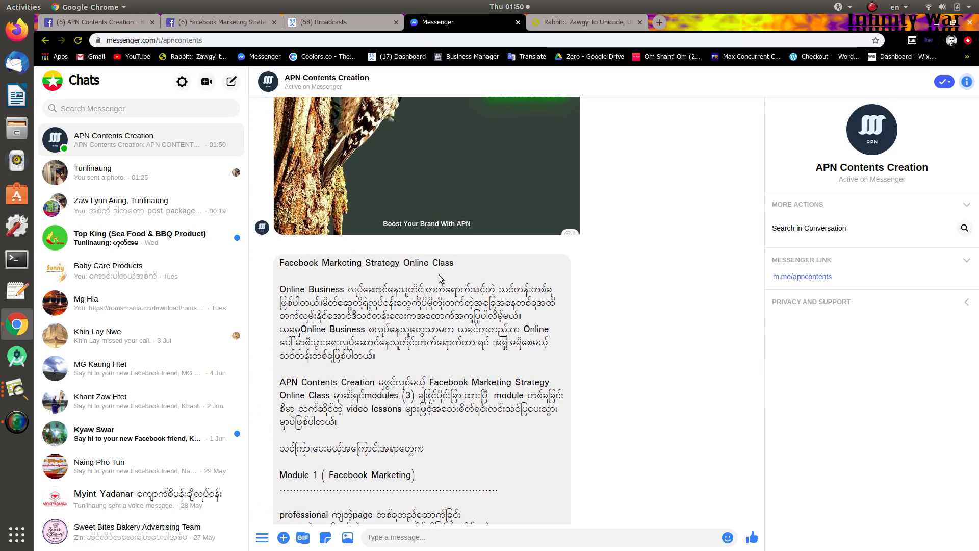
{"action": "scroll", "coordinate": [439, 278], "scroll_direction": "down", "scroll_amount": 16}
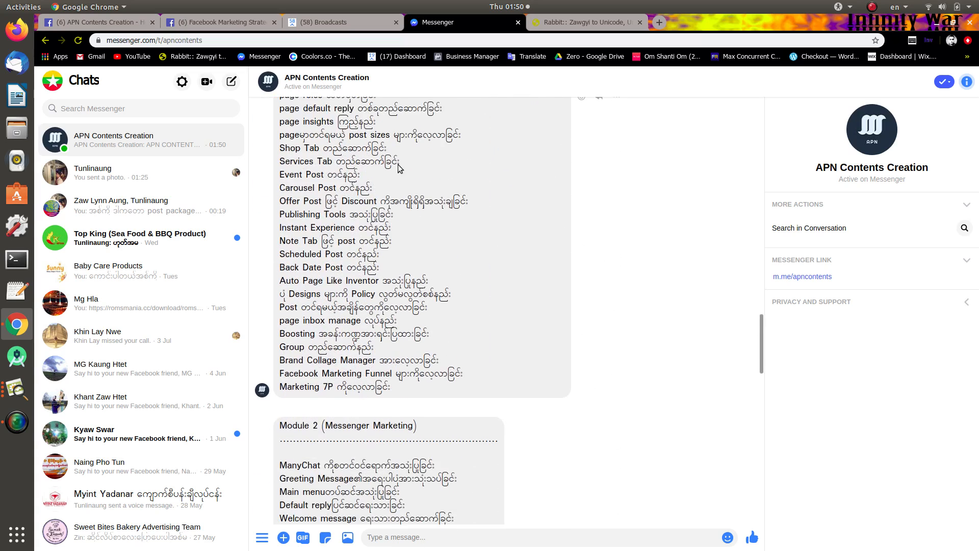
{"action": "scroll", "coordinate": [439, 282], "scroll_direction": "down", "scroll_amount": 10}
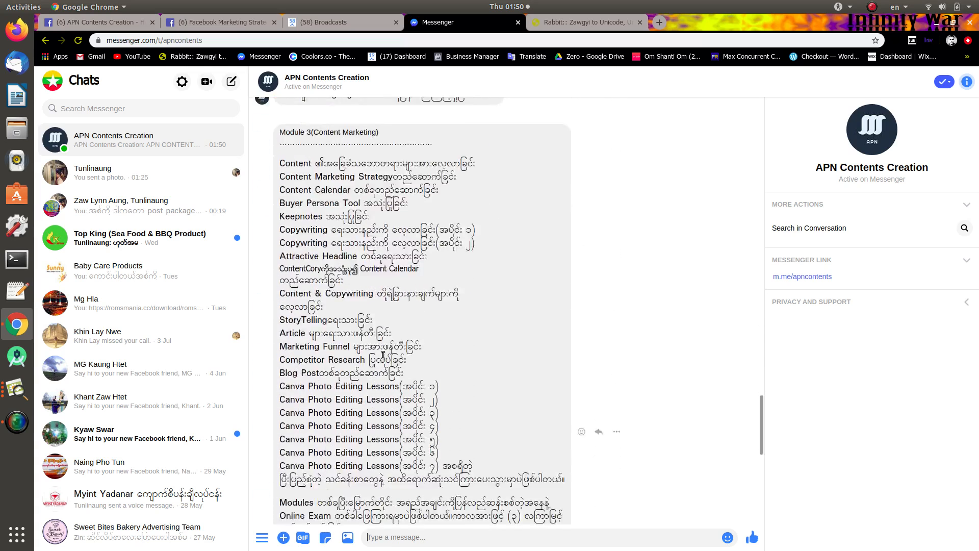
{"action": "scroll", "coordinate": [331, 219], "scroll_direction": "down", "scroll_amount": 10}
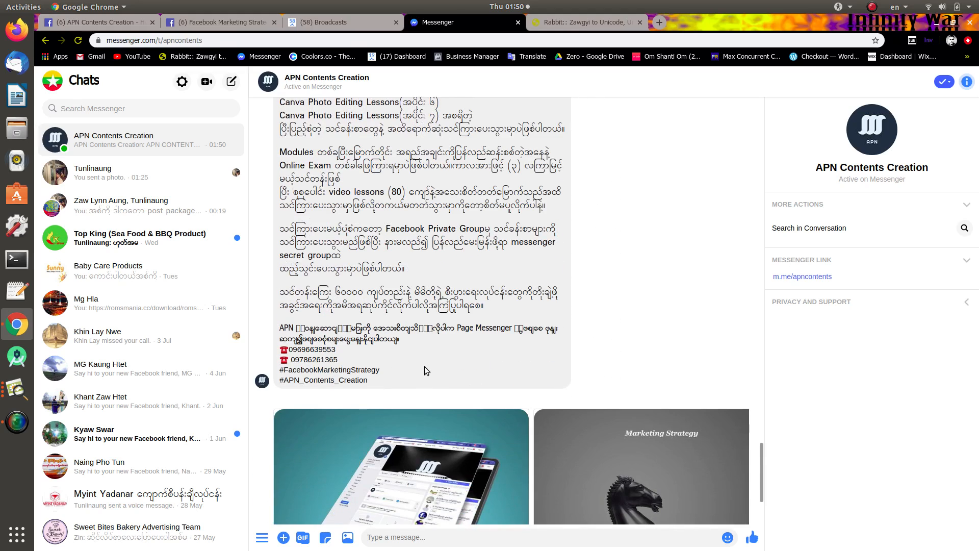
Browse the received gallery through to the Messenger Marketing and Content Marketing cards, and return to the ManyChat broadcast history.
{"action": "scroll", "coordinate": [424, 366], "scroll_direction": "down", "scroll_amount": 3}
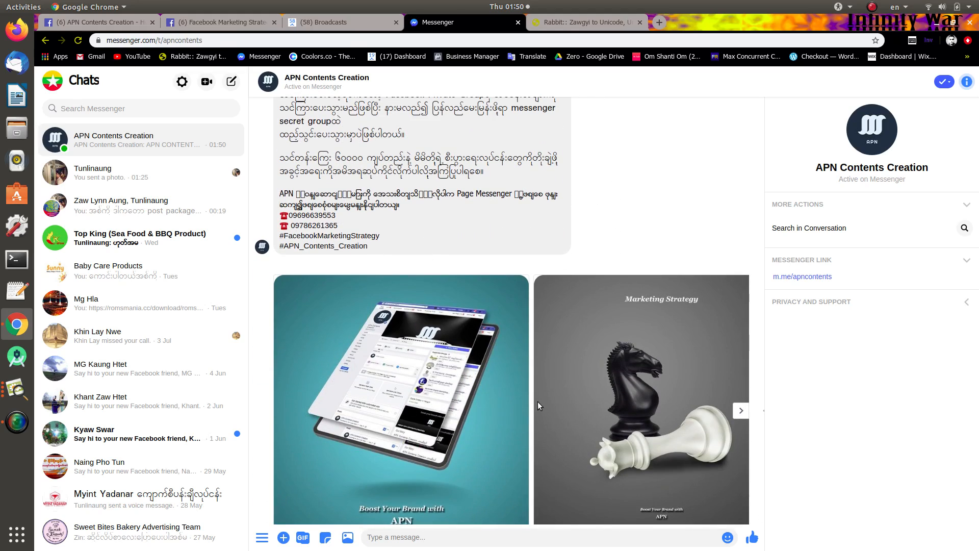
{"action": "left_click", "coordinate": [741, 411]}
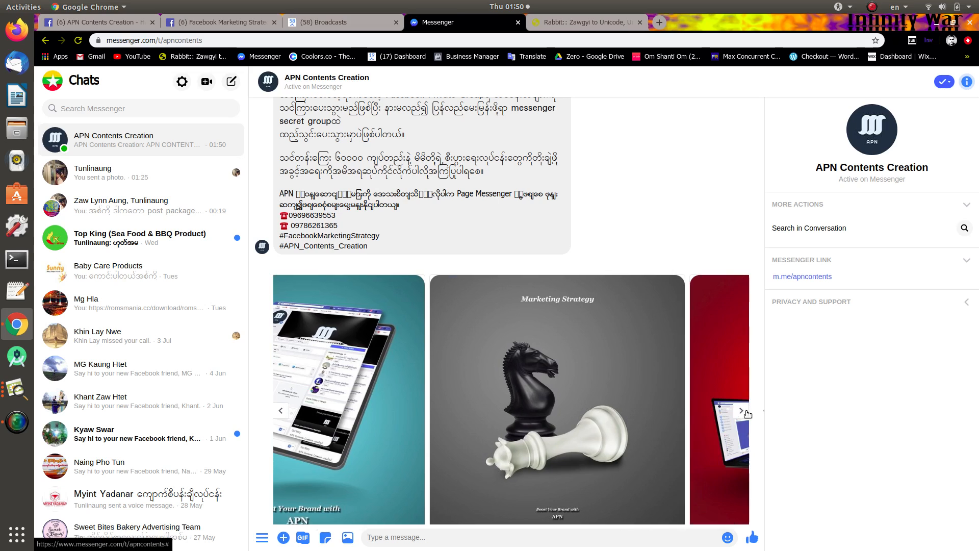
{"action": "left_click", "coordinate": [742, 411]}
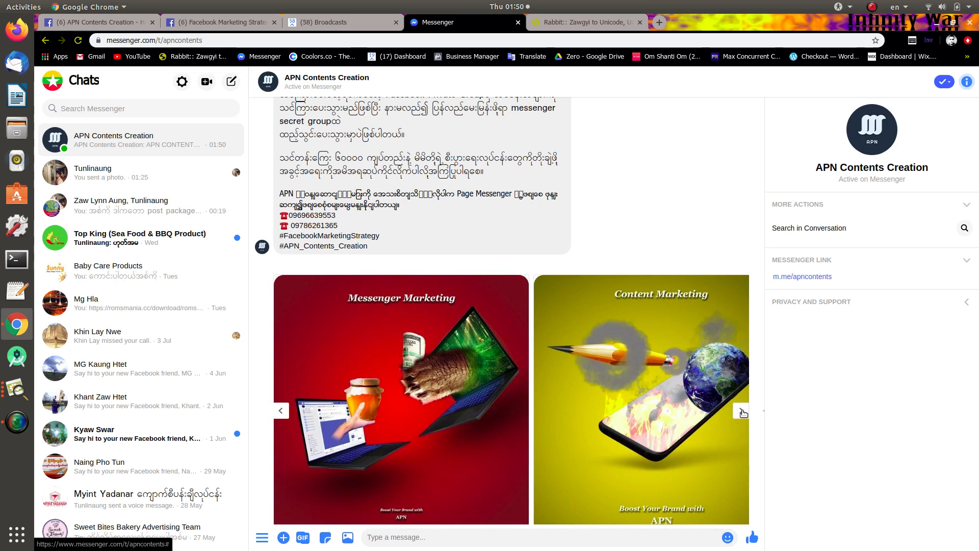
{"action": "scroll", "coordinate": [534, 395], "scroll_direction": "down", "scroll_amount": 1}
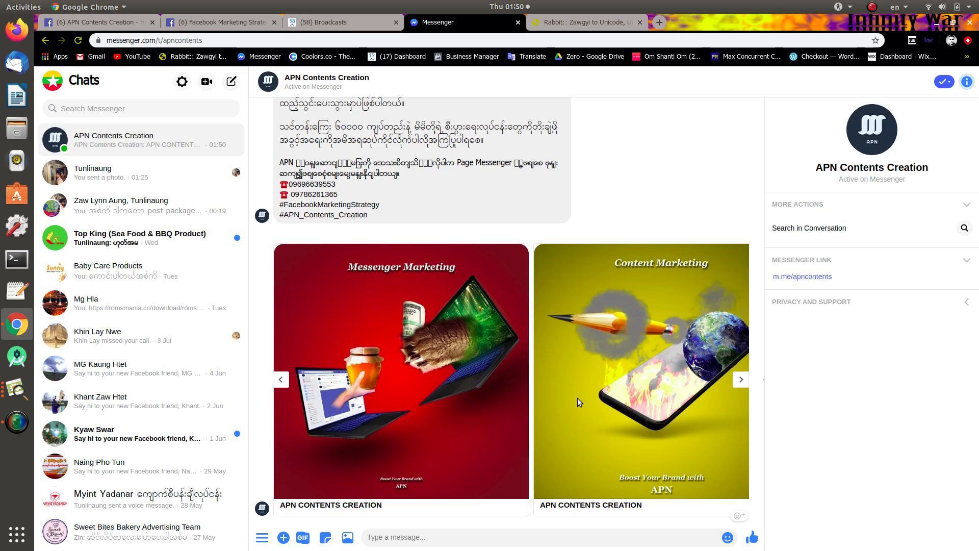
{"action": "scroll", "coordinate": [578, 398], "scroll_direction": "up", "scroll_amount": 5}
{"action": "scroll", "coordinate": [672, 378], "scroll_direction": "up", "scroll_amount": 3}
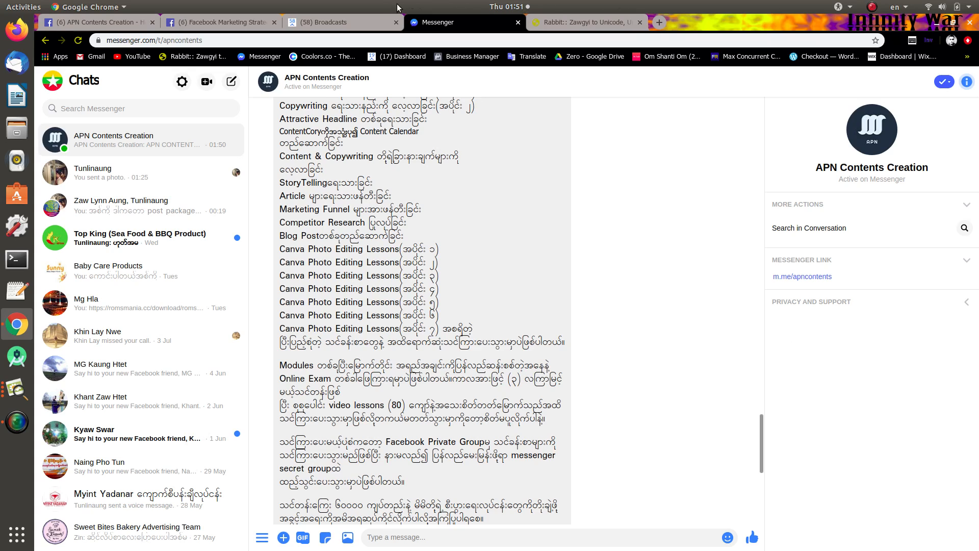
{"action": "left_click", "coordinate": [364, 22]}
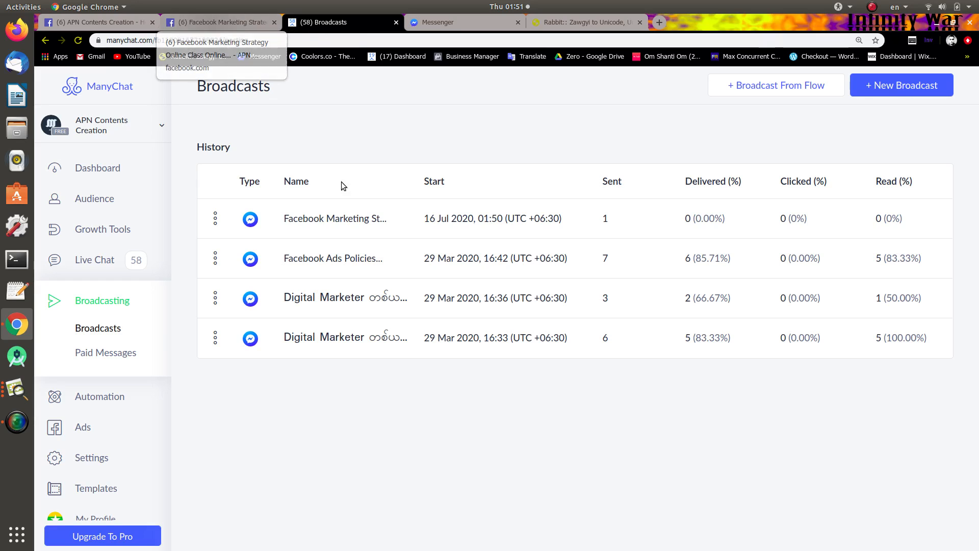